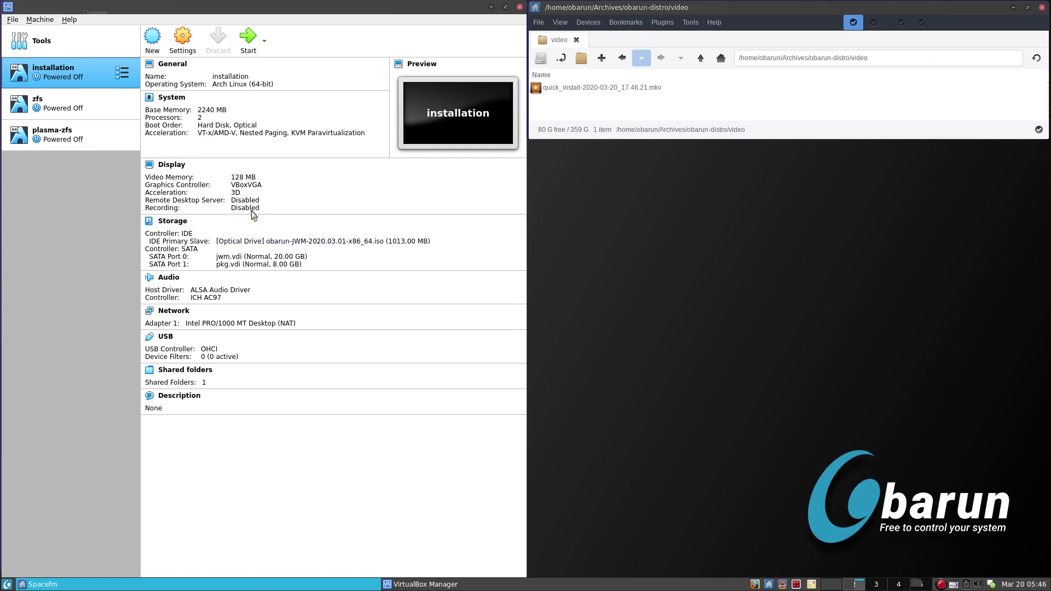
Start the 'installation' virtual machine from VirtualBox Manager.
{"action": "left_click", "coordinate": [247, 40]}
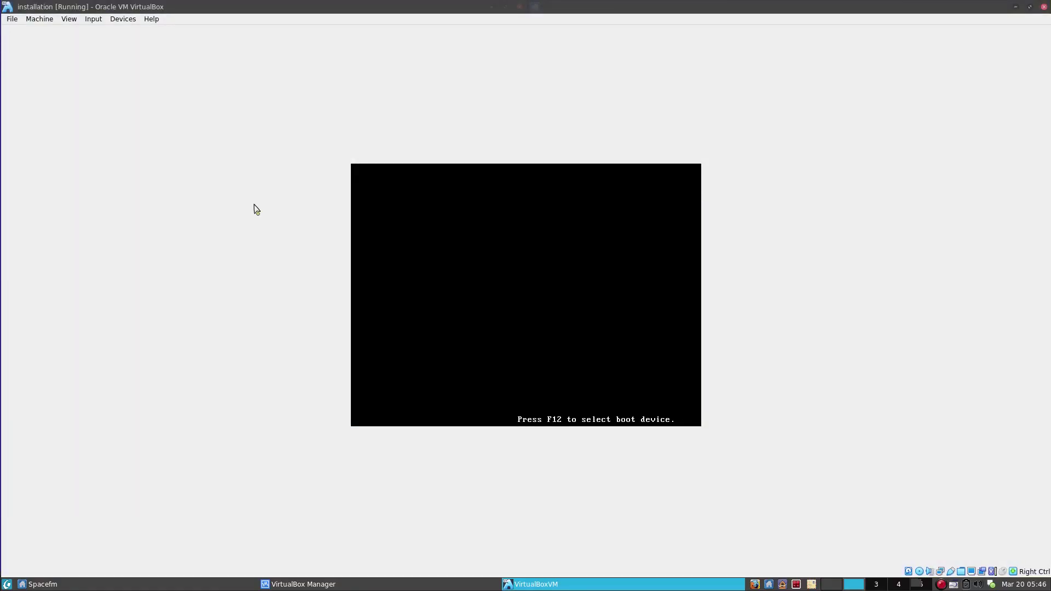
Boot the VM from the CD-ROM and choose 'Boot Obarun' in the live menu.
{"action": "key", "text": "F12"}
{"action": "key", "text": "c"}
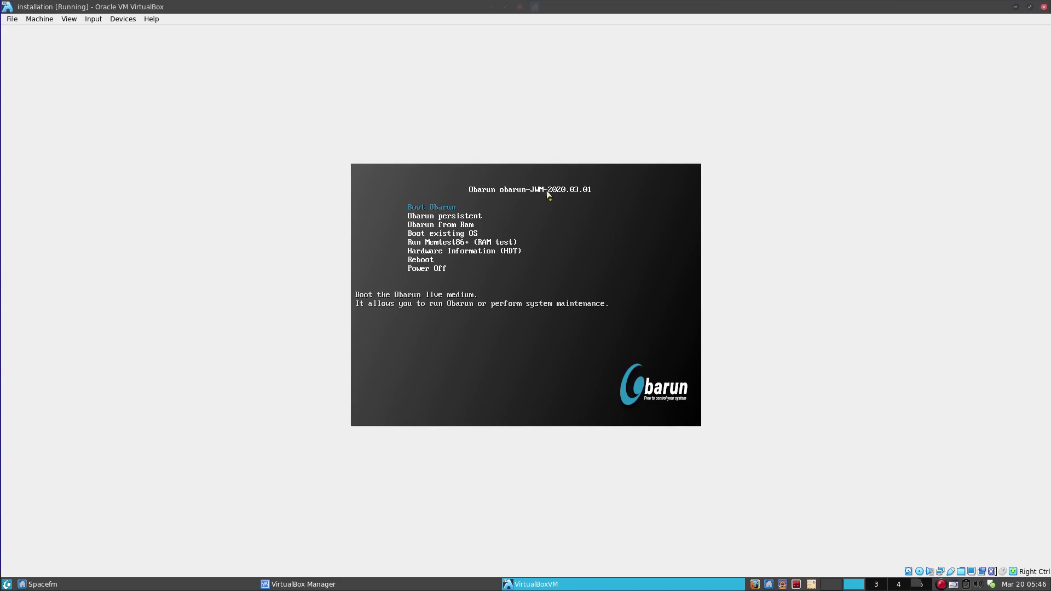
{"action": "key", "text": "Return"}
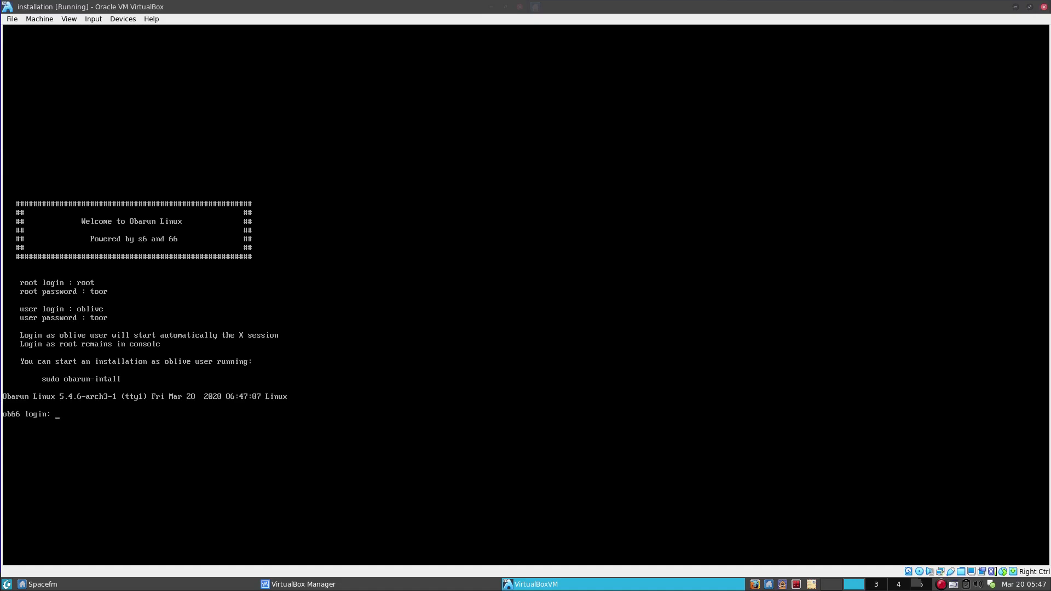
Log in at the console as the live user 'blive'.
{"action": "type", "text": "blive"}
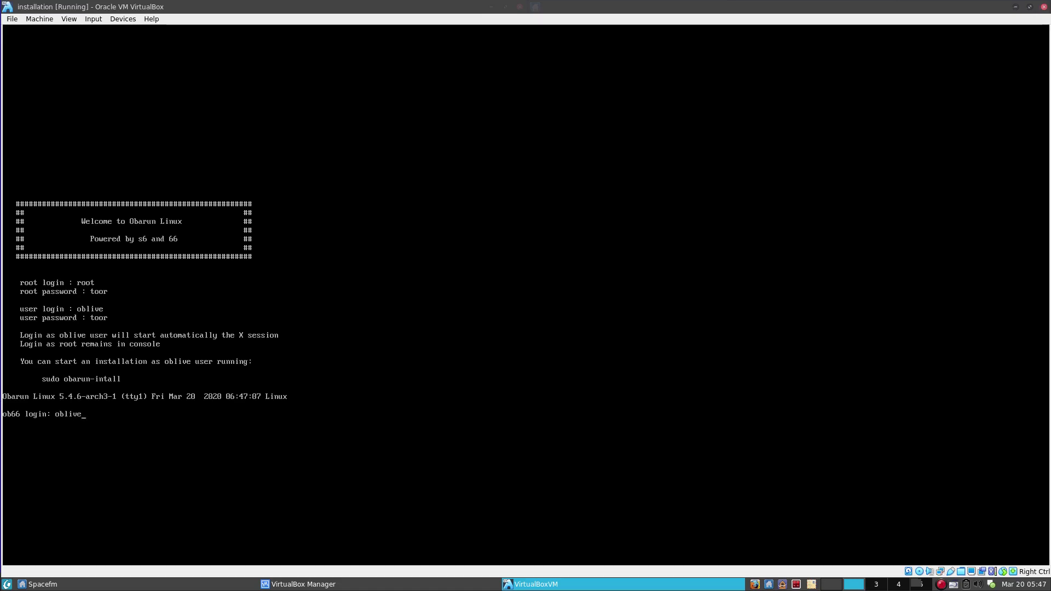
{"action": "key", "text": "Return"}
{"action": "key", "text": "Return"}
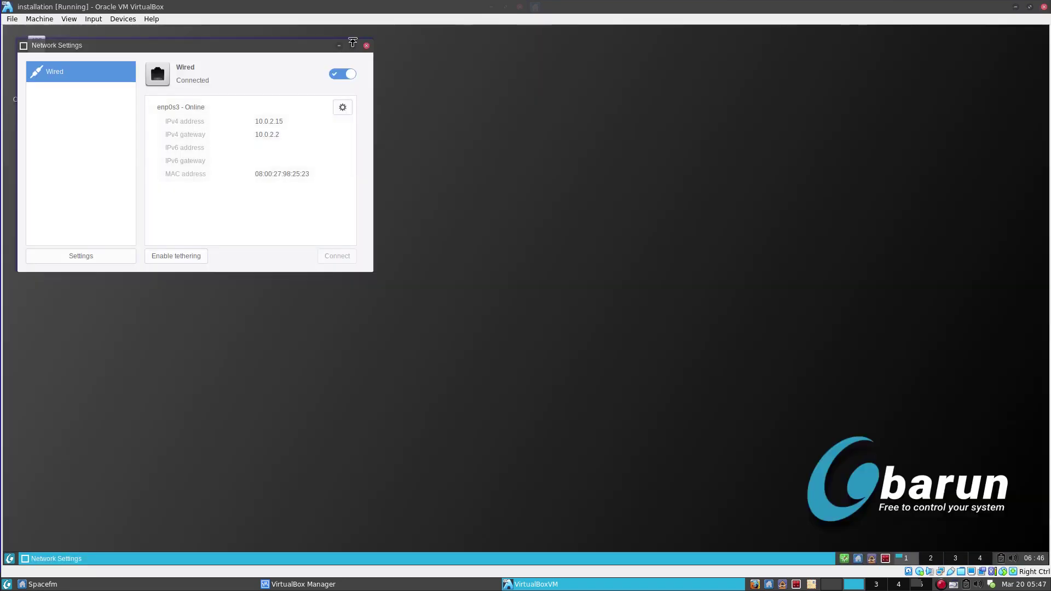
Close Network Settings and launch the 'Obarun installer' from its desktop icon.
{"action": "left_click", "coordinate": [368, 46]}
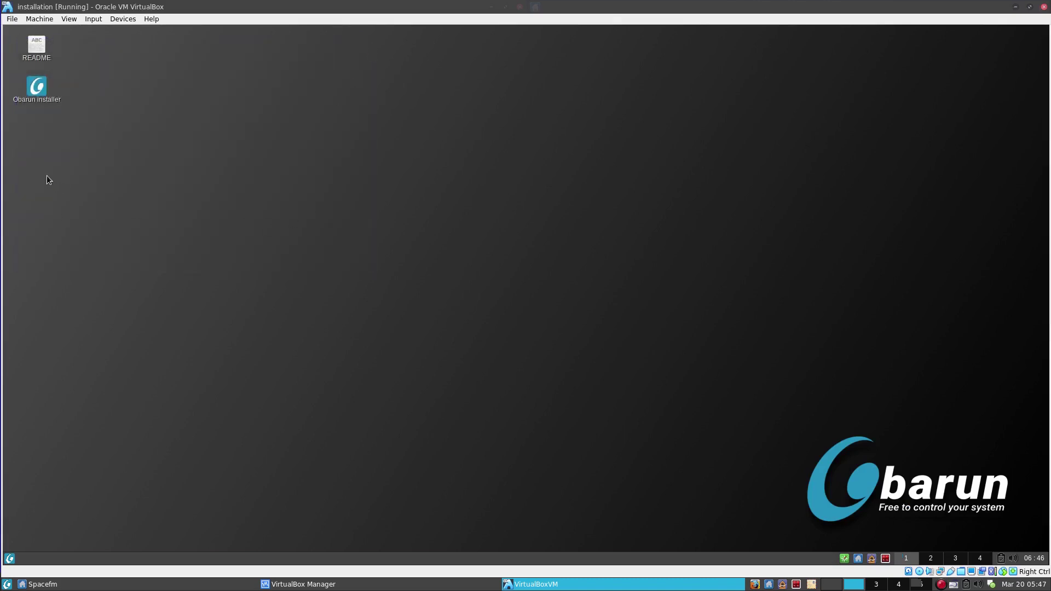
{"action": "left_click", "coordinate": [39, 91]}
{"action": "double_click", "coordinate": [38, 91]}
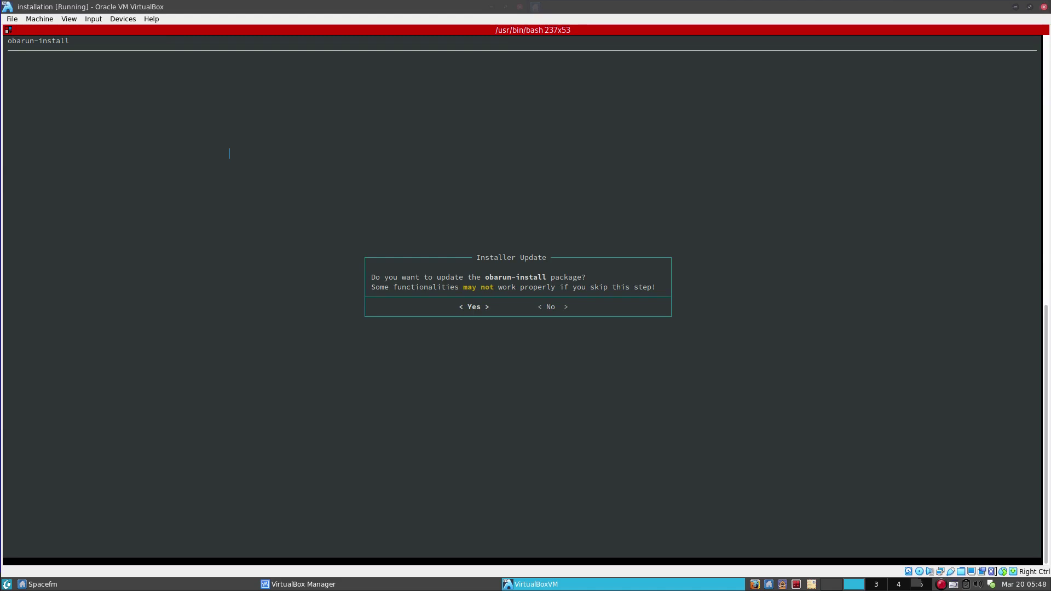
Agree to update both the obarun-install and obarun-install-themes packages.
{"action": "key", "text": "F11"}
{"action": "key", "text": "F11"}
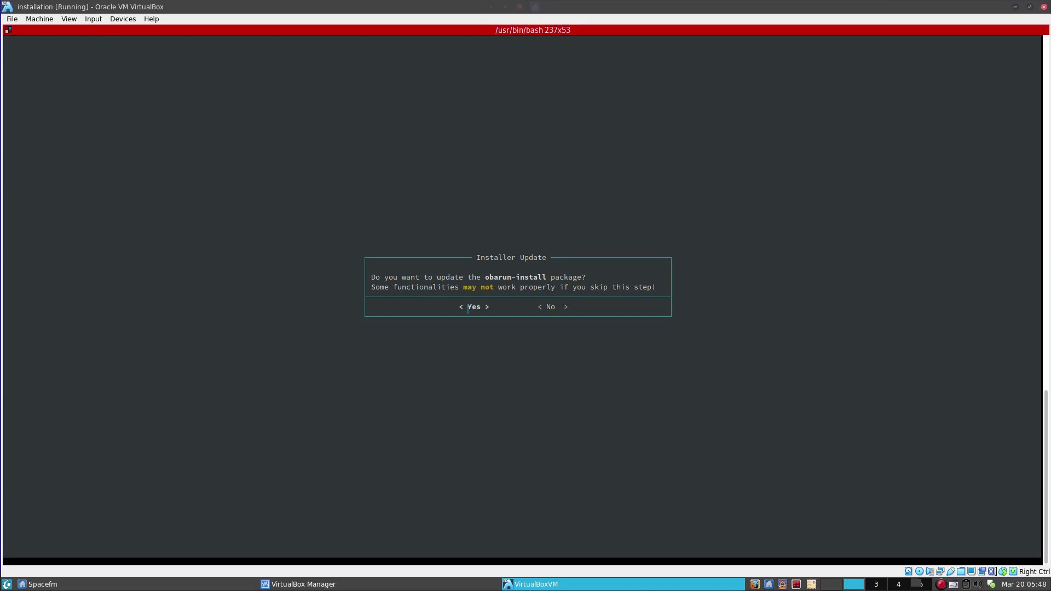
{"action": "left_click", "coordinate": [468, 308]}
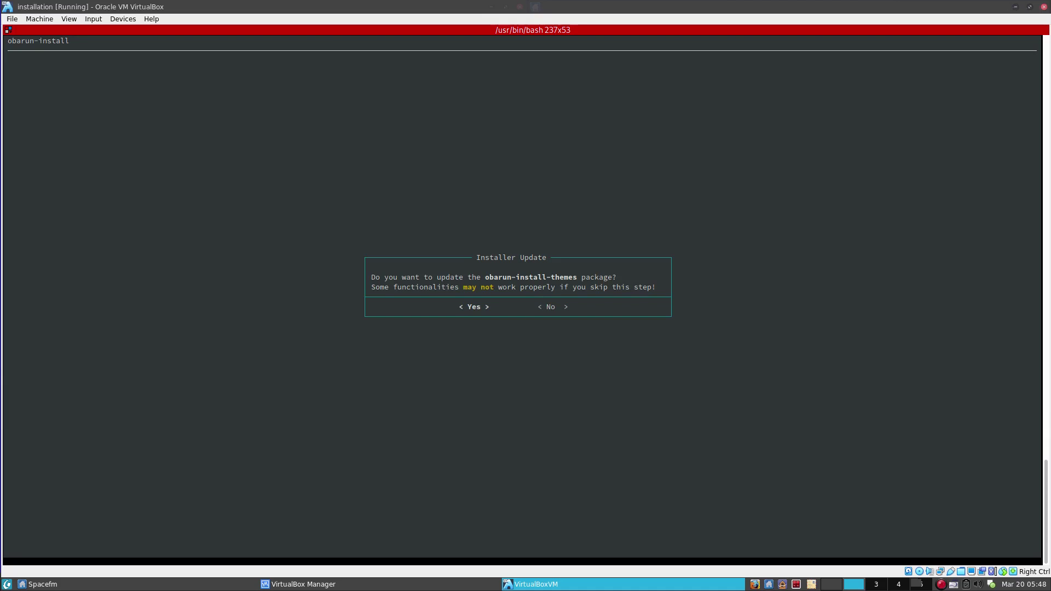
{"action": "key", "text": "Return"}
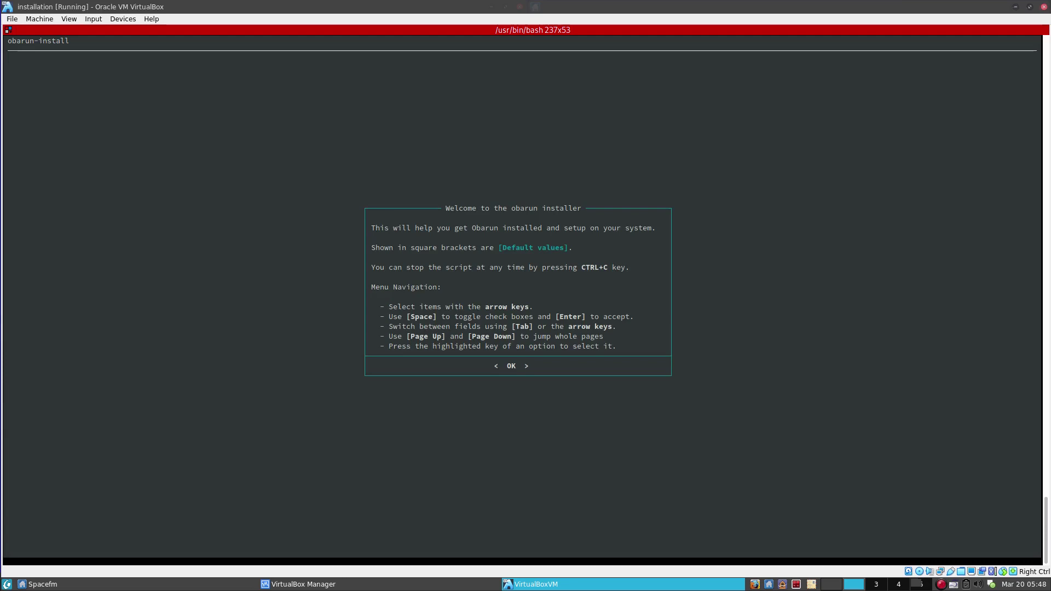
Dismiss the welcome message and pick 'fr French' as the X keyboard layout.
{"action": "key", "text": "Return"}
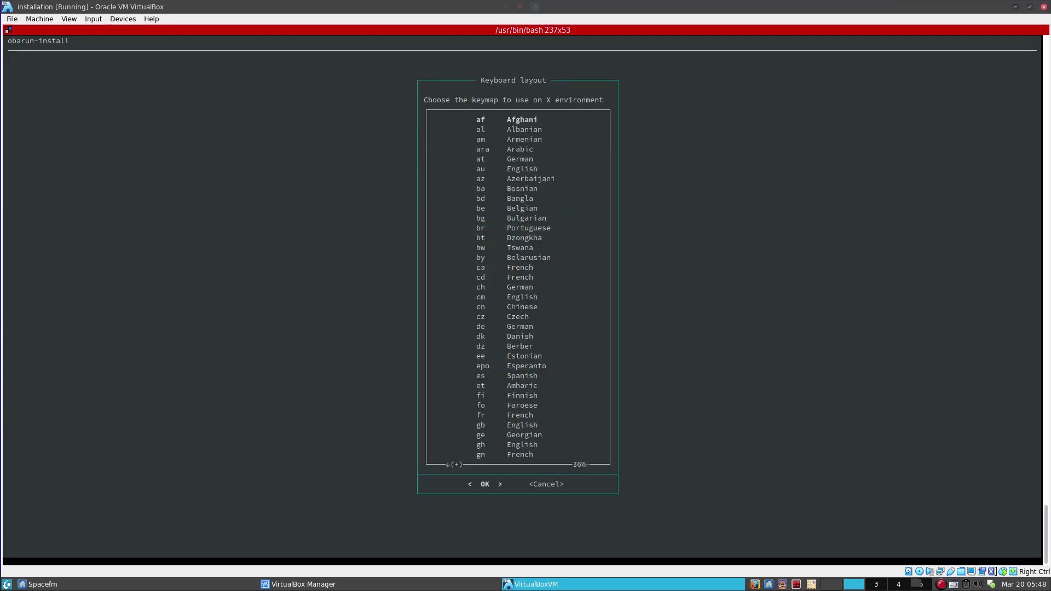
{"action": "key", "text": "Down"}
{"action": "key", "text": "Down"}
{"action": "key", "text": "Down"}
{"action": "key", "text": "Down"}
{"action": "key", "text": "Down"}
{"action": "key", "text": "Down"}
{"action": "key", "text": "Down"}
{"action": "key", "text": "Down"}
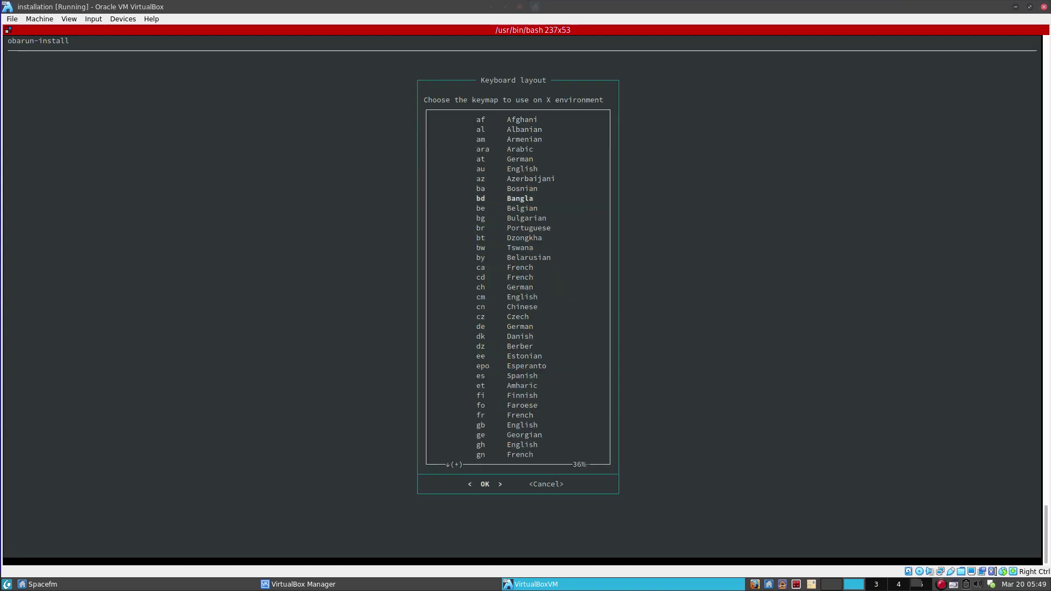
{"action": "key", "text": "Up"}
{"action": "key", "text": "Up"}
{"action": "key", "text": "Up"}
{"action": "key", "text": "Down"}
{"action": "key", "text": "Down"}
{"action": "key", "text": "Down"}
{"action": "key", "text": "Down"}
{"action": "key", "text": "Down"}
{"action": "key", "text": "Down"}
{"action": "key", "text": "Down"}
{"action": "key", "text": "Down"}
{"action": "key", "text": "Down"}
{"action": "key", "text": "Down"}
{"action": "key", "text": "Down"}
{"action": "key", "text": "Up"}
{"action": "key", "text": "Down"}
{"action": "key", "text": "Down"}
{"action": "key", "text": "Down"}
{"action": "key", "text": "Down"}
{"action": "key", "text": "Down"}
{"action": "key", "text": "Down"}
{"action": "key", "text": "Down"}
{"action": "key", "text": "Down"}
{"action": "key", "text": "Down"}
{"action": "key", "text": "Down"}
{"action": "key", "text": "Down"}
{"action": "key", "text": "Down"}
{"action": "key", "text": "Down"}
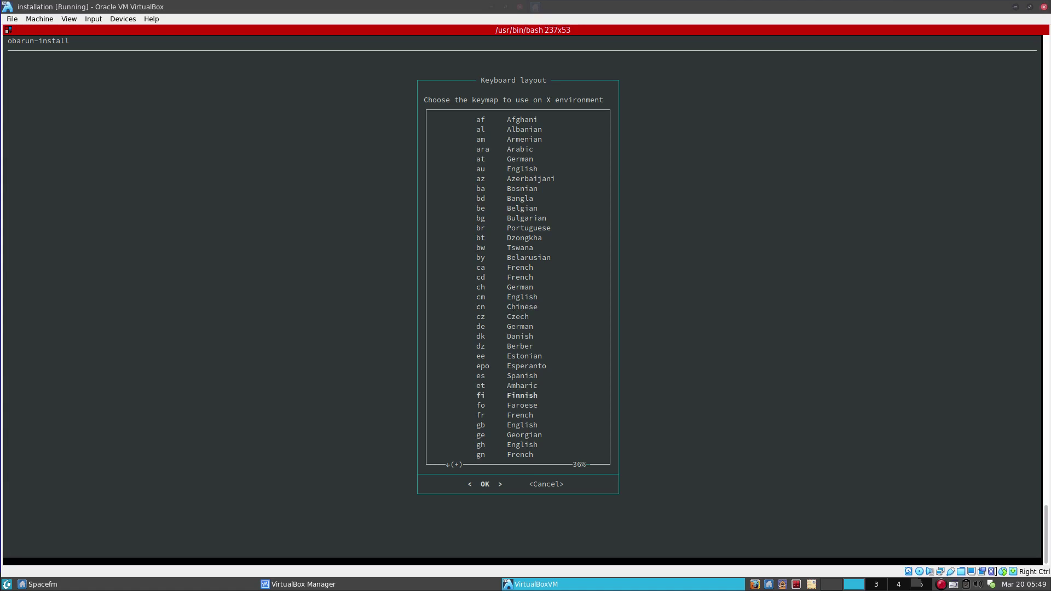
{"action": "key", "text": "Down"}
{"action": "key", "text": "Down"}
{"action": "key", "text": "Down"}
{"action": "key", "text": "Up"}
{"action": "key", "text": "Return"}
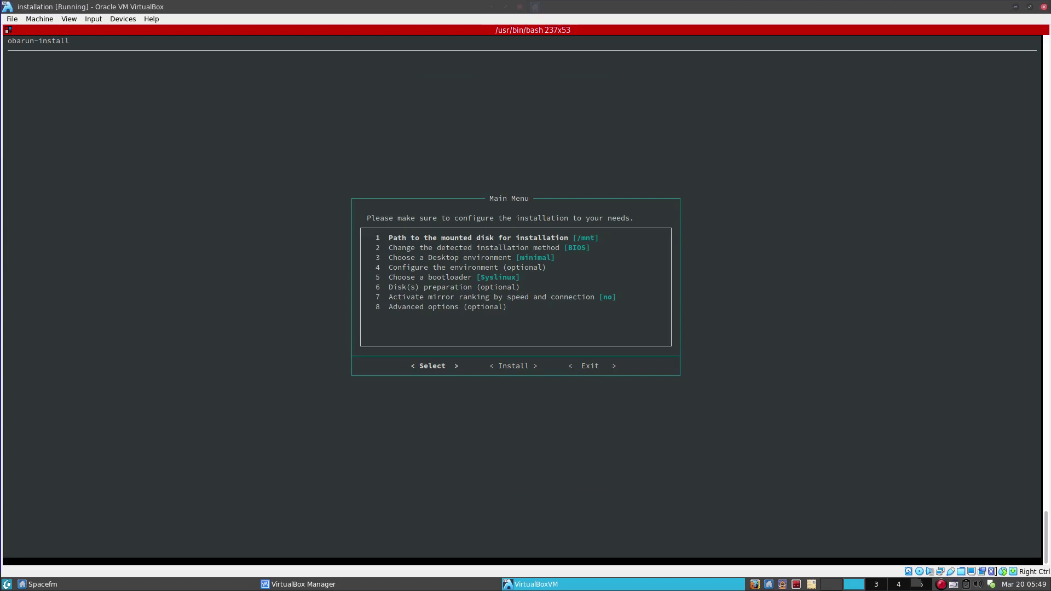
Choose plasma under 'Choose a Desktop environment' in the Main Menu.
{"action": "key", "text": "Down"}
{"action": "key", "text": "Down"}
{"action": "key", "text": "Down"}
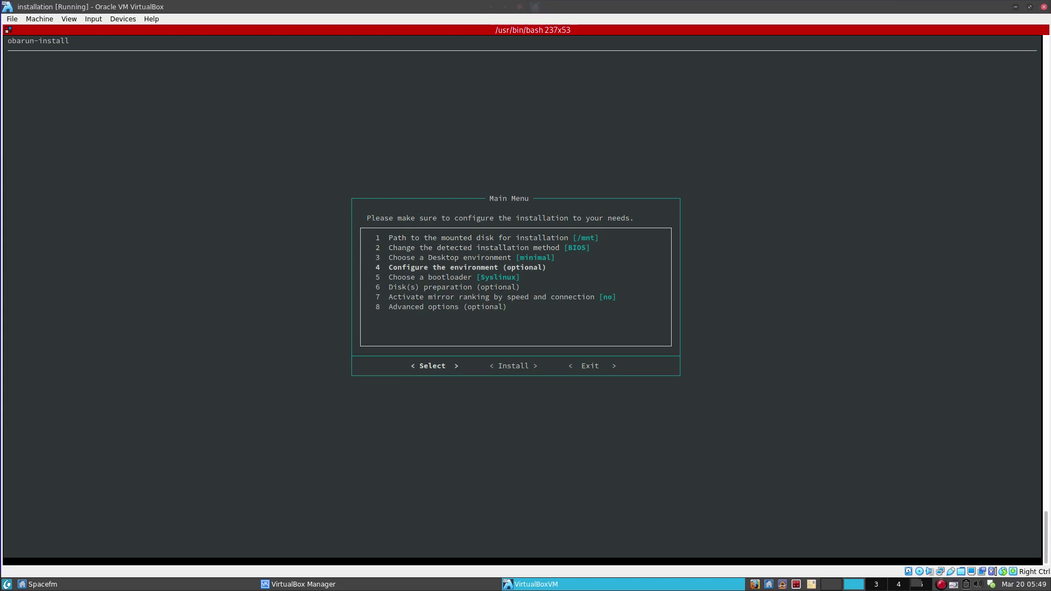
{"action": "key", "text": "Up"}
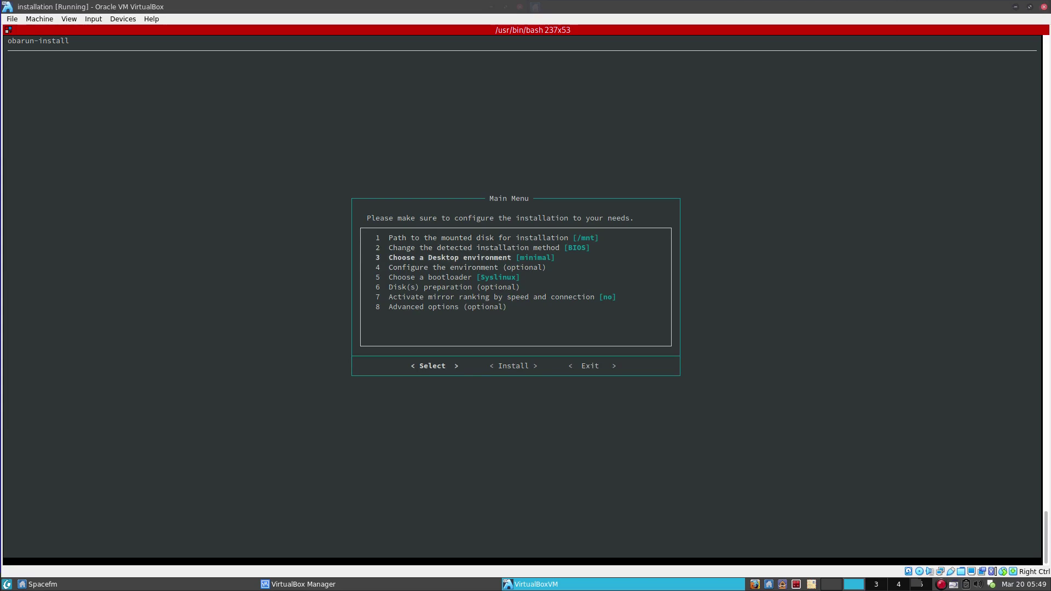
{"action": "key", "text": "Return"}
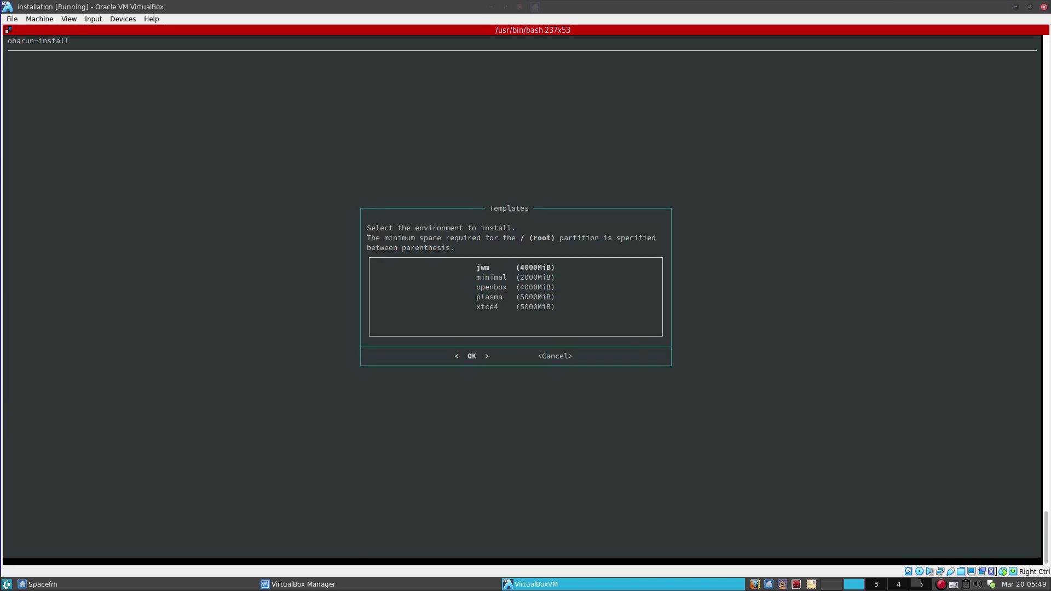
{"action": "key", "text": "Down"}
{"action": "key", "text": "Down"}
{"action": "key", "text": "Down"}
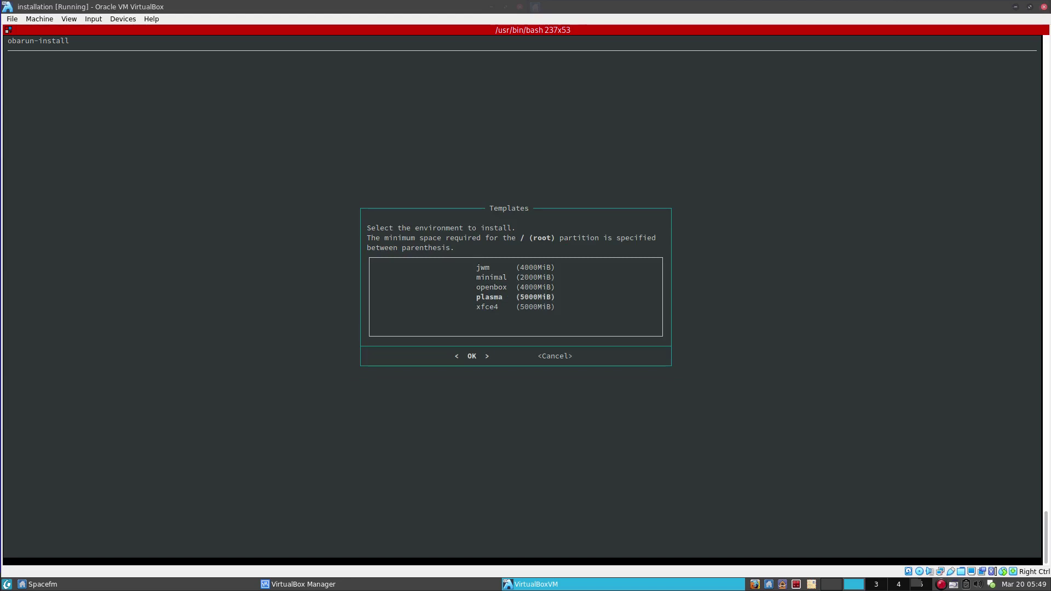
{"action": "key", "text": "Return"}
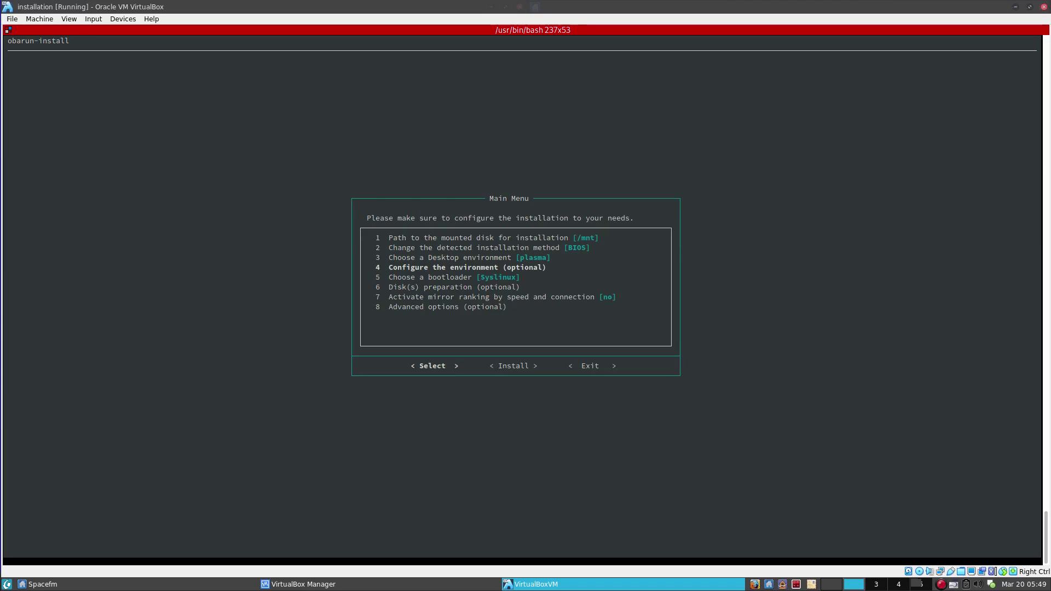
{"action": "key", "text": "Down"}
{"action": "key", "text": "Down"}
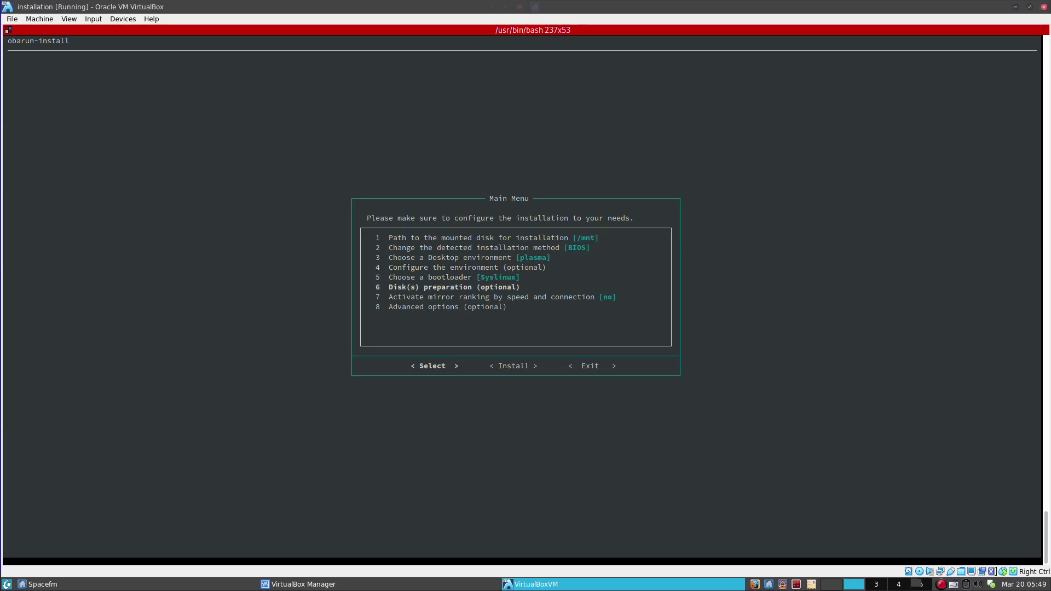
Start Assisted disk preparation on the /dev/sda disk.
{"action": "key", "text": "Return"}
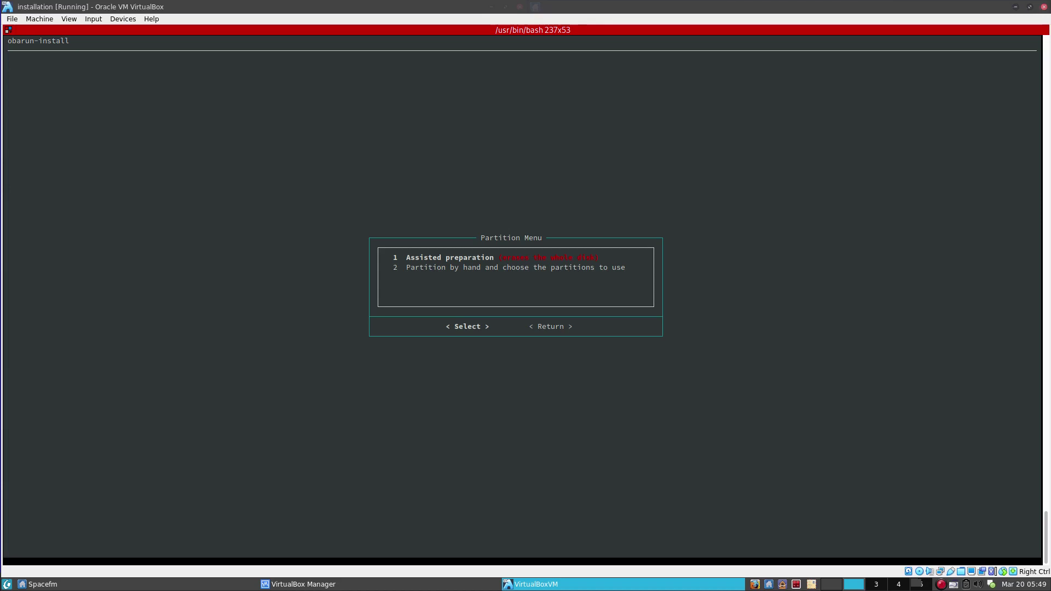
{"action": "key", "text": "Return"}
{"action": "key", "text": "Down"}
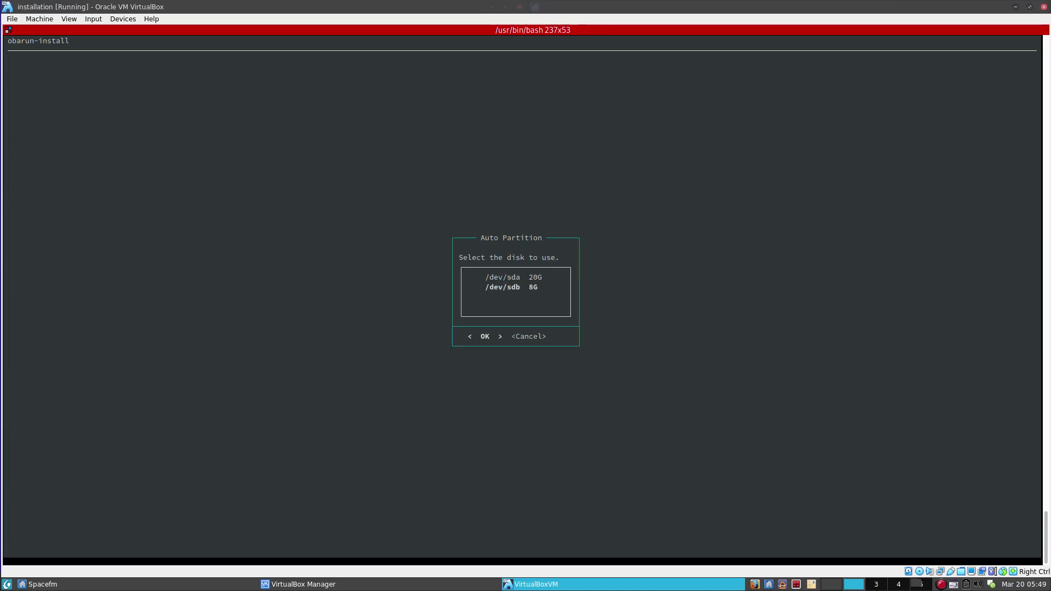
{"action": "key", "text": "Up"}
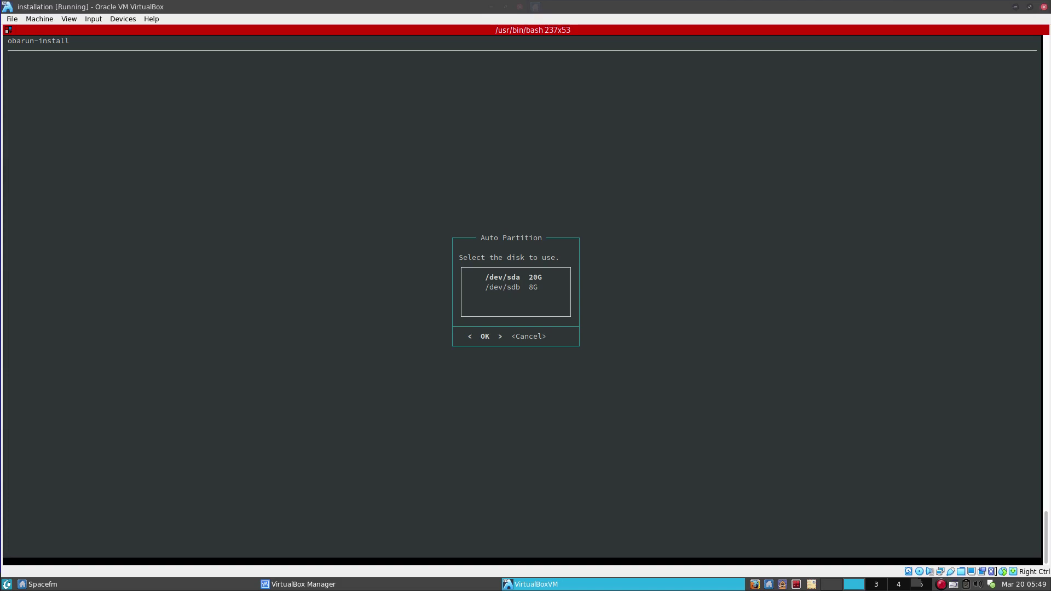
{"action": "key", "text": "Return"}
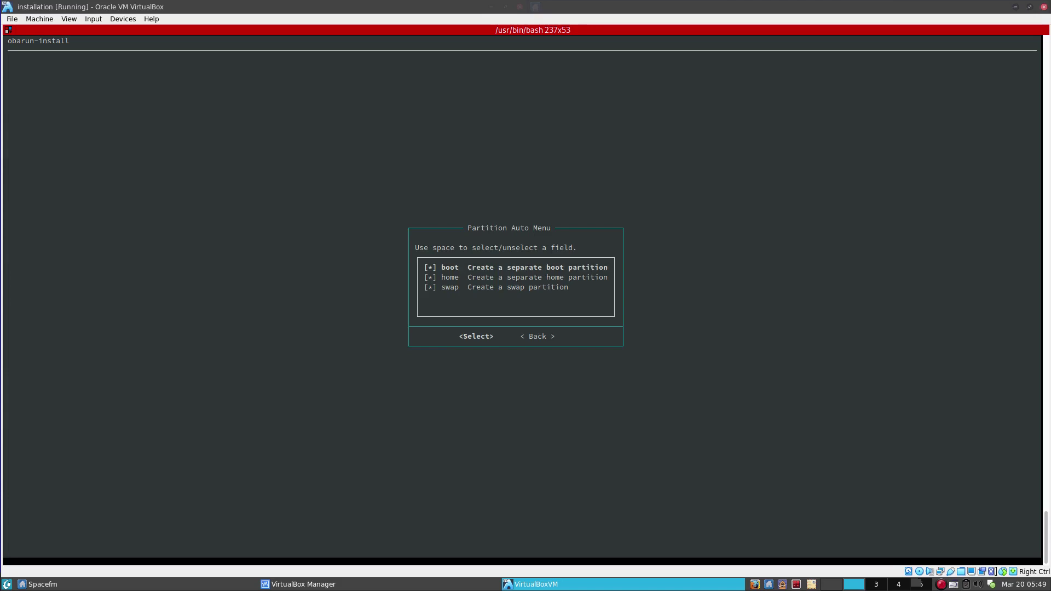
Add a separate home partition alongside boot and swap, then confirm.
{"action": "key", "text": "Up"}
{"action": "key", "text": "Down"}
{"action": "key", "text": "space"}
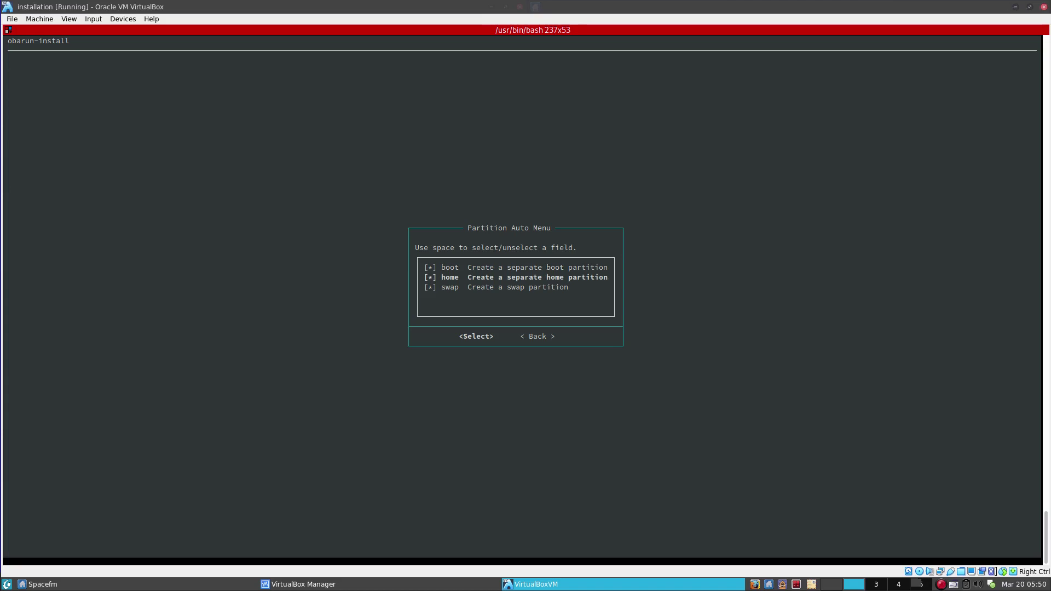
{"action": "key", "text": "Return"}
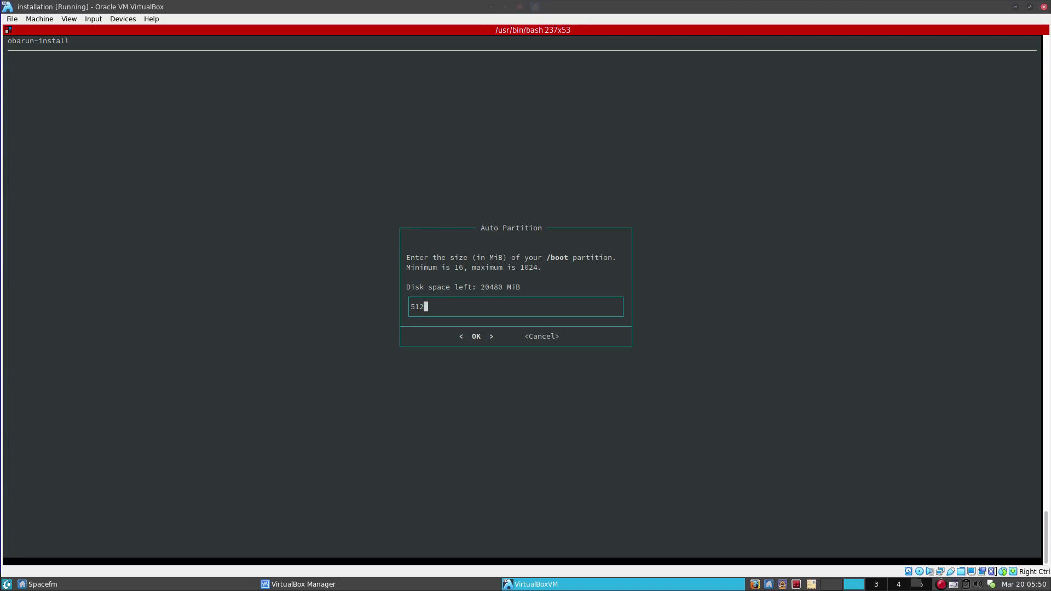
Accept 512 MiB /boot, 3200 MiB swap, 7500 MiB root and 9267 MiB /home.
{"action": "key", "text": "Return"}
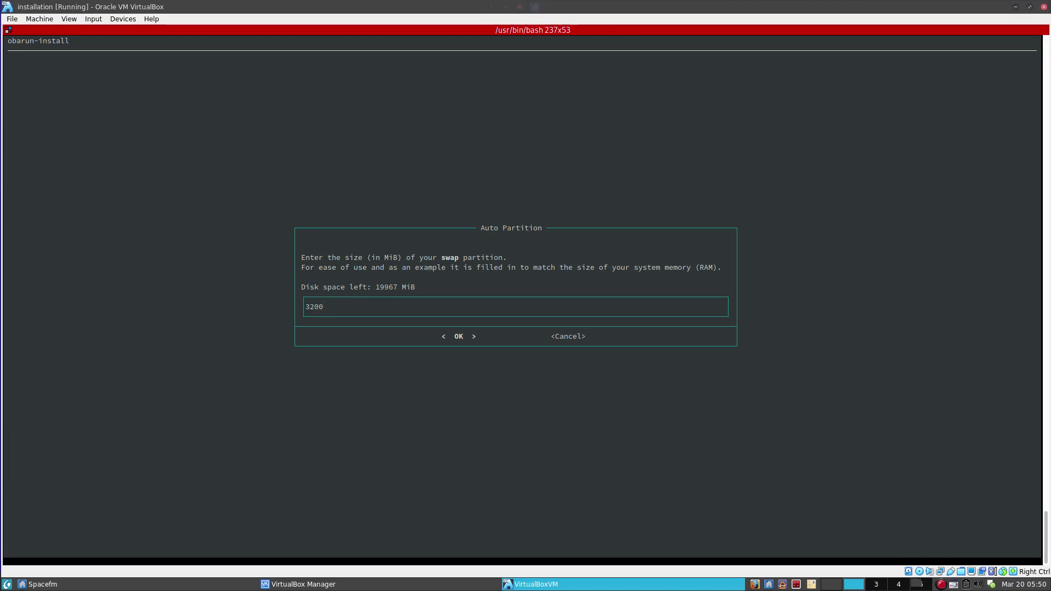
{"action": "key", "text": "Return"}
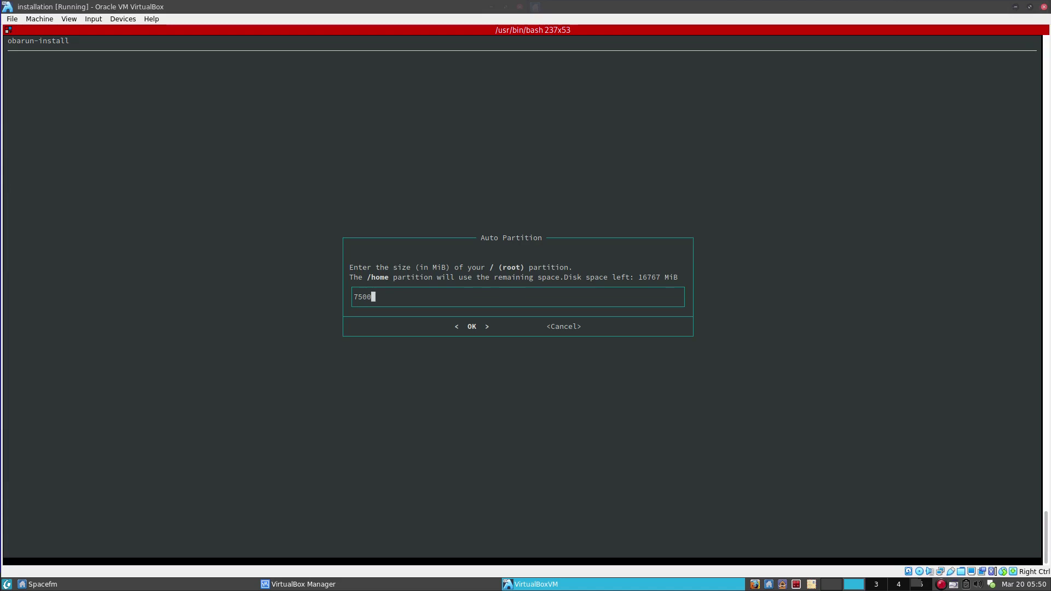
{"action": "key", "text": "Return"}
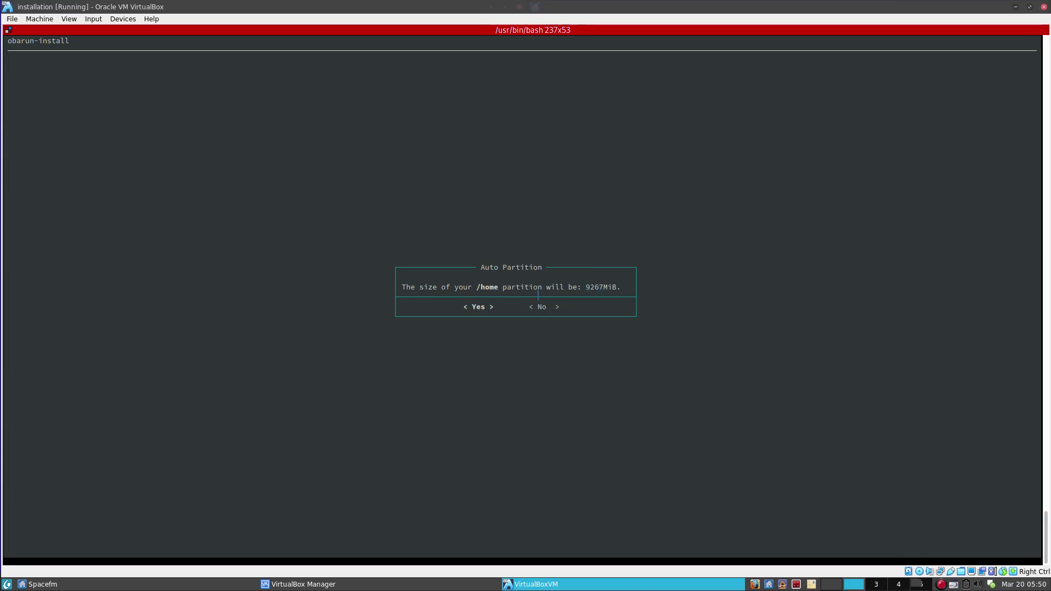
{"action": "key", "text": "Return"}
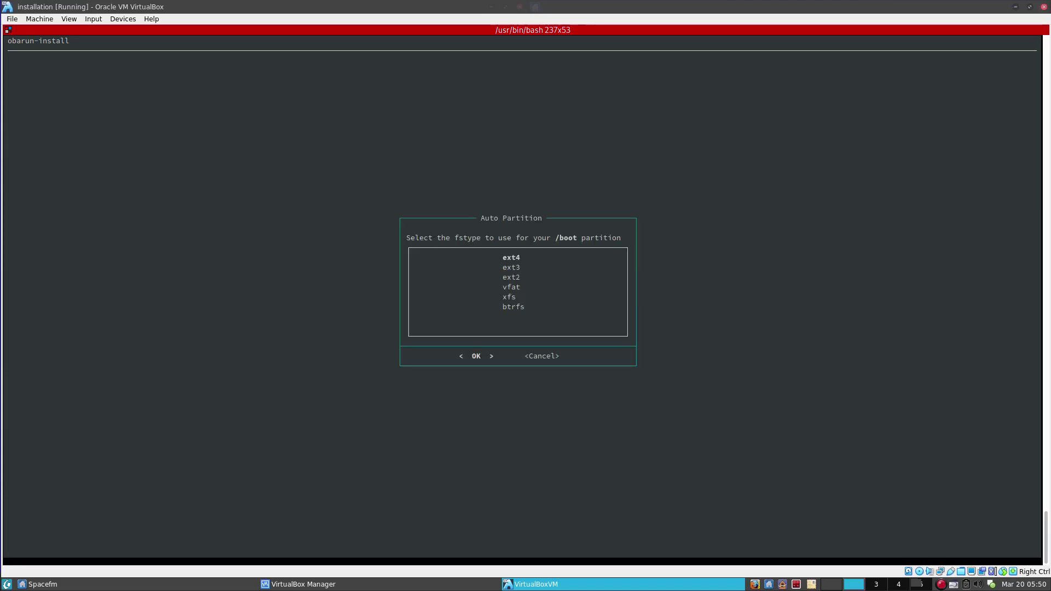
Choose ext2 as the /boot filesystem.
{"action": "key", "text": "Down"}
{"action": "key", "text": "Up"}
{"action": "key", "text": "Down"}
{"action": "key", "text": "Down"}
{"action": "key", "text": "Return"}
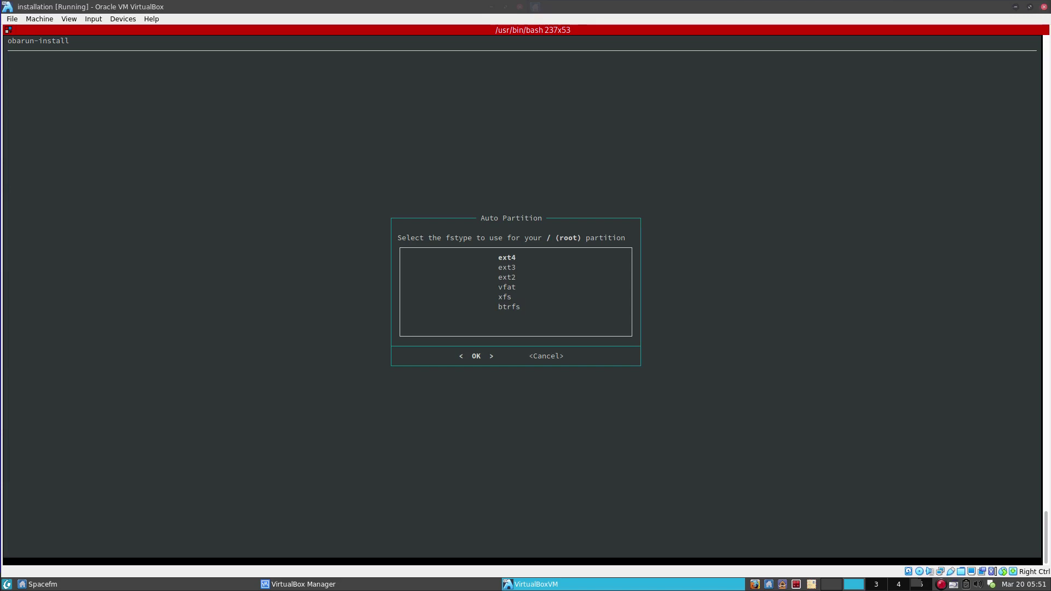
Keep ext4 for root and /home, then confirm erasing and formatting /dev/sda.
{"action": "key", "text": "Return"}
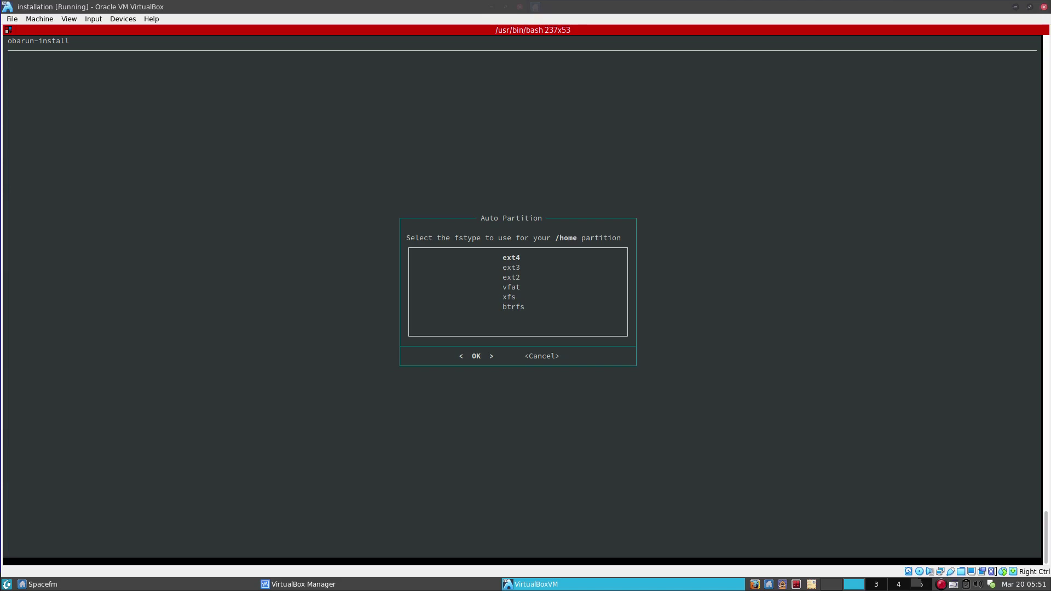
{"action": "key", "text": "Return"}
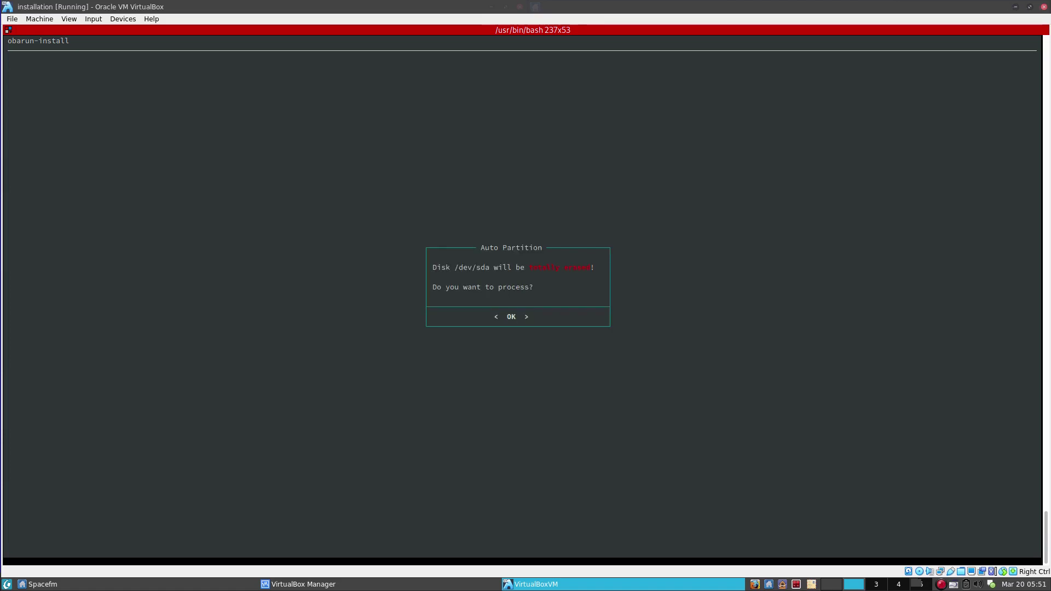
{"action": "key", "text": "Return"}
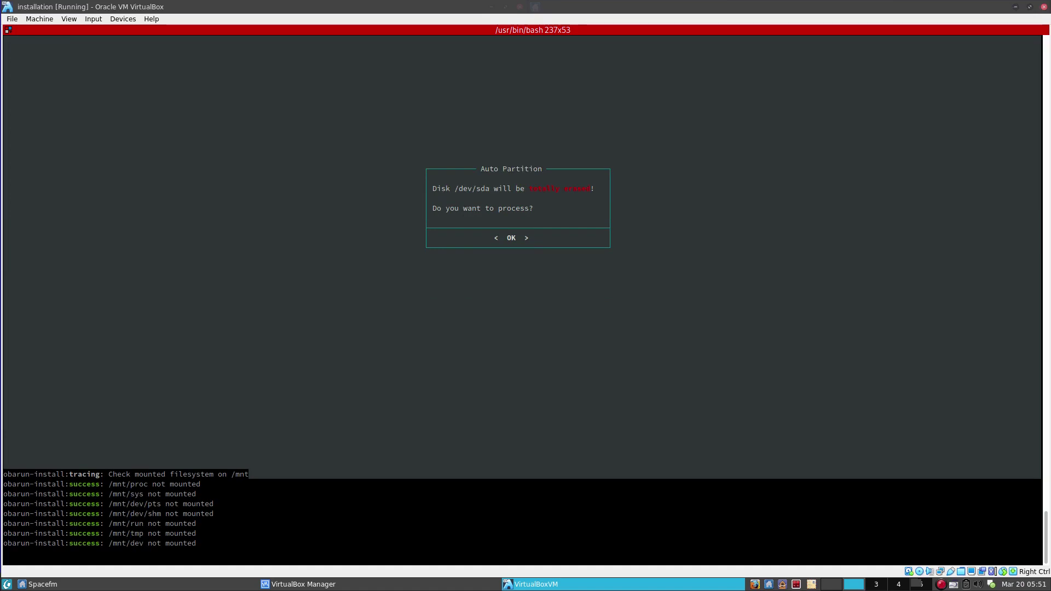
{"action": "key", "text": "Return"}
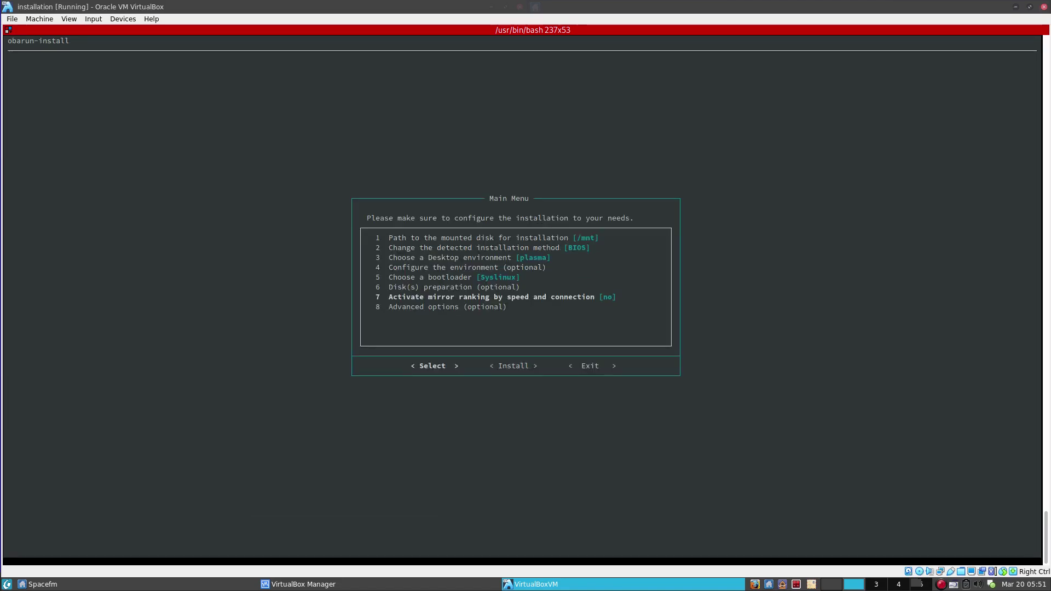
Start Install from the Main Menu and let the packages install until the root password prompt.
{"action": "key", "text": "Right"}
{"action": "key", "text": "Left"}
{"action": "key", "text": "Right"}
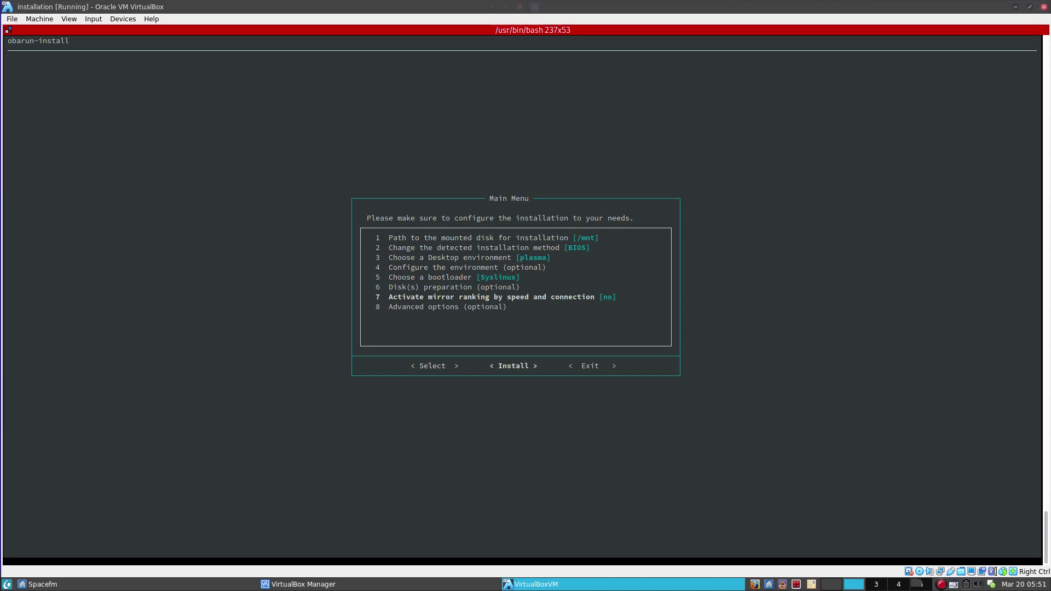
{"action": "key", "text": "Right"}
{"action": "key", "text": "Left"}
{"action": "key", "text": "Left"}
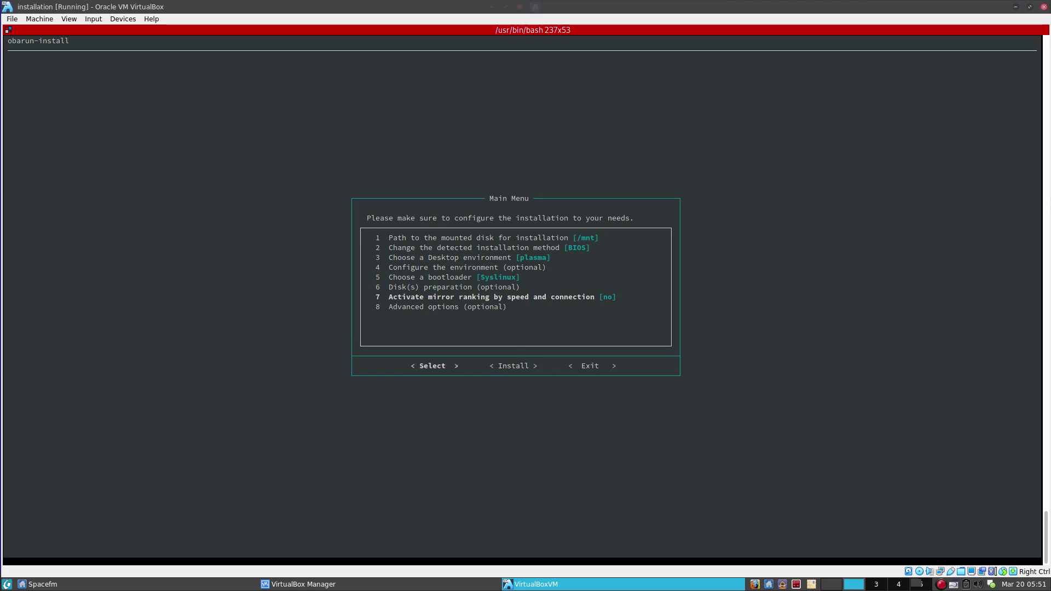
{"action": "key", "text": "Right"}
{"action": "key", "text": "Left"}
{"action": "key", "text": "Right"}
{"action": "key", "text": "Left"}
{"action": "key", "text": "Right"}
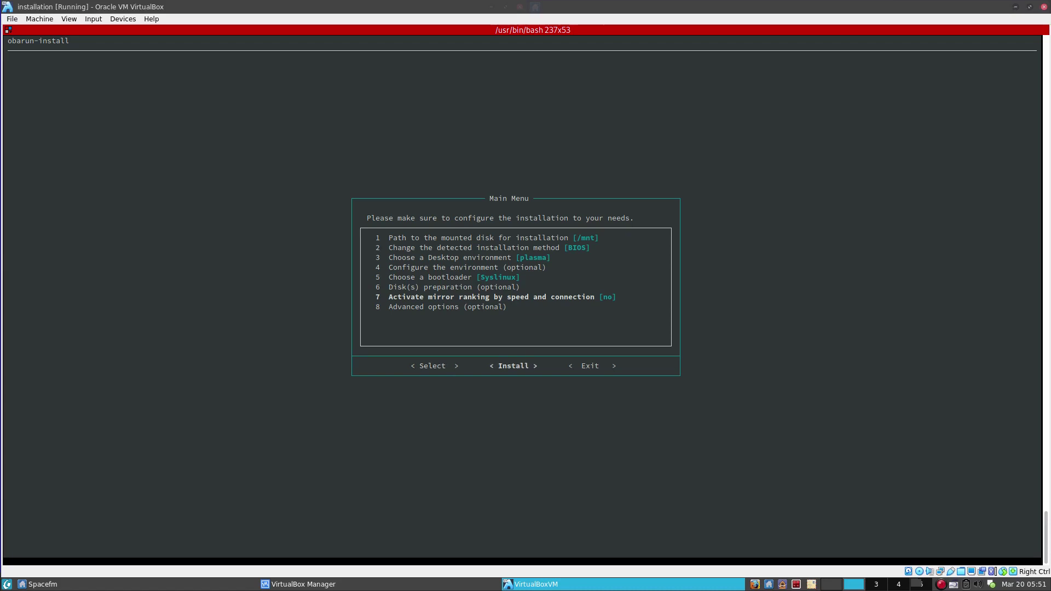
{"action": "key", "text": "Return"}
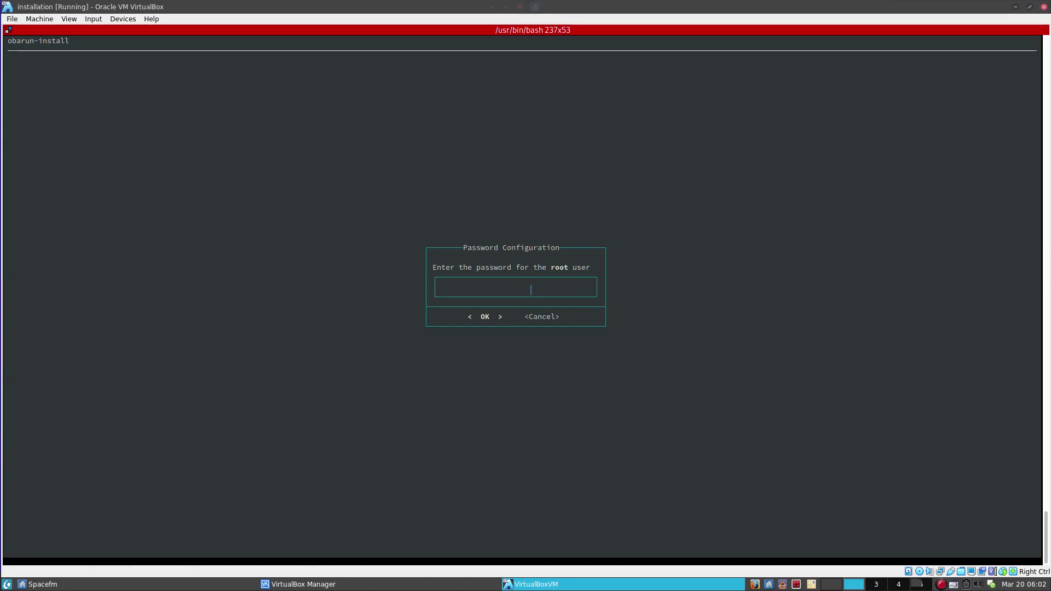
Enter the root password, then retype it in the confirmation prompt.
{"action": "type", "text": "***"}
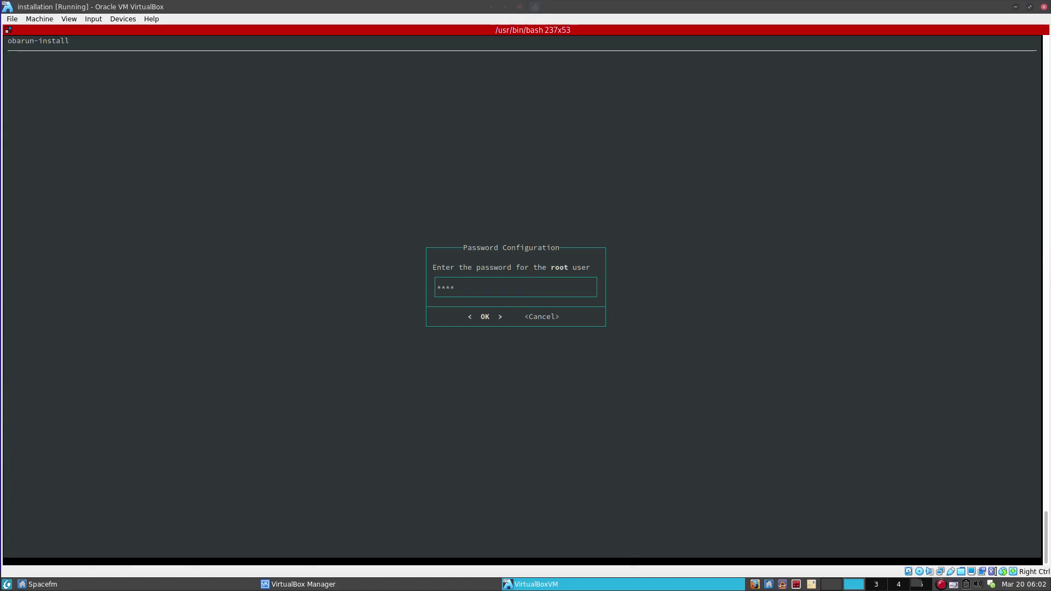
{"action": "key", "text": "Return"}
{"action": "type", "text": "*"}
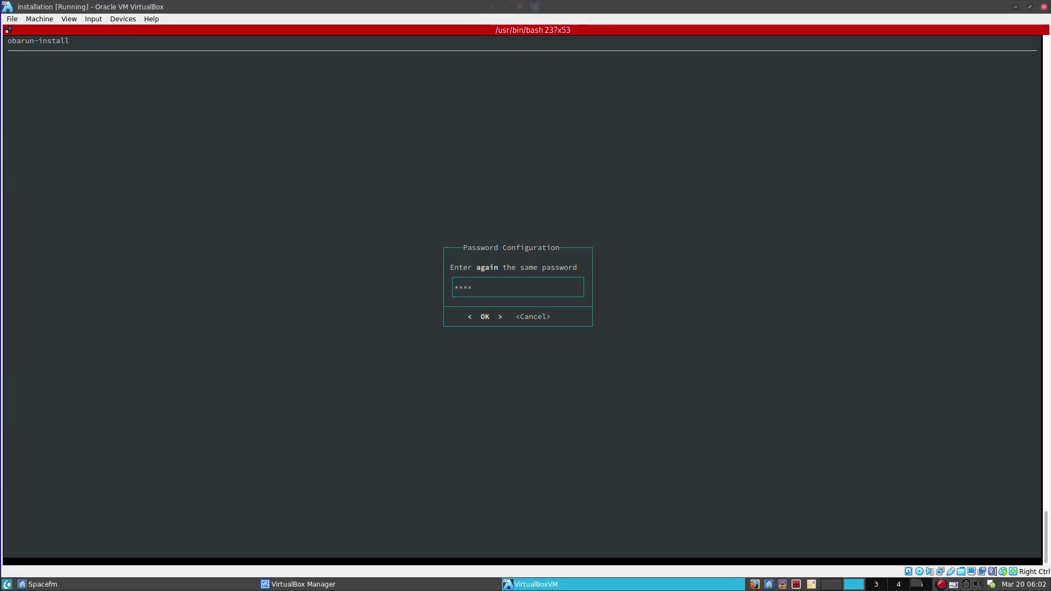
{"action": "key", "text": "Return"}
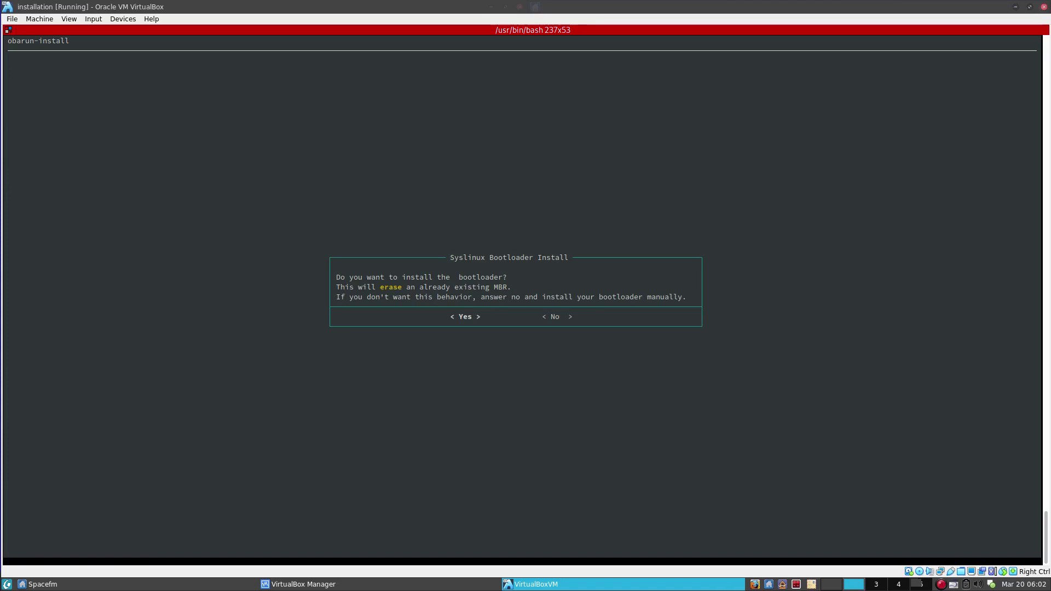
Agree to install Syslinux and choose /dev/sda1 as the boot partition.
{"action": "key", "text": "Return"}
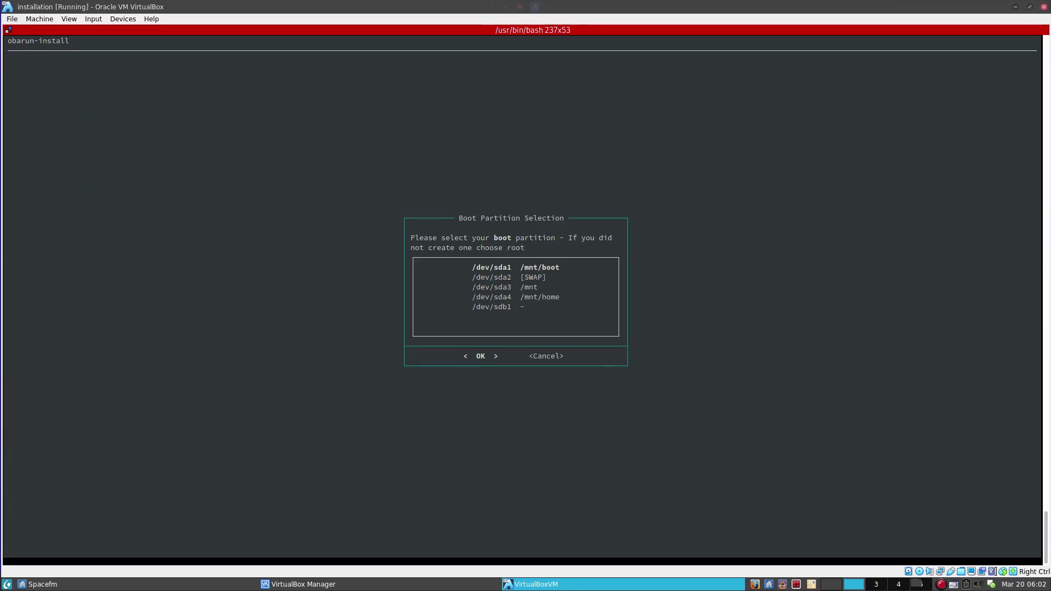
{"action": "key", "text": "Down"}
{"action": "key", "text": "Down"}
{"action": "key", "text": "Down"}
{"action": "key", "text": "Up"}
{"action": "key", "text": "Up"}
{"action": "key", "text": "Up"}
{"action": "key", "text": "Down"}
{"action": "key", "text": "Up"}
{"action": "key", "text": "Return"}
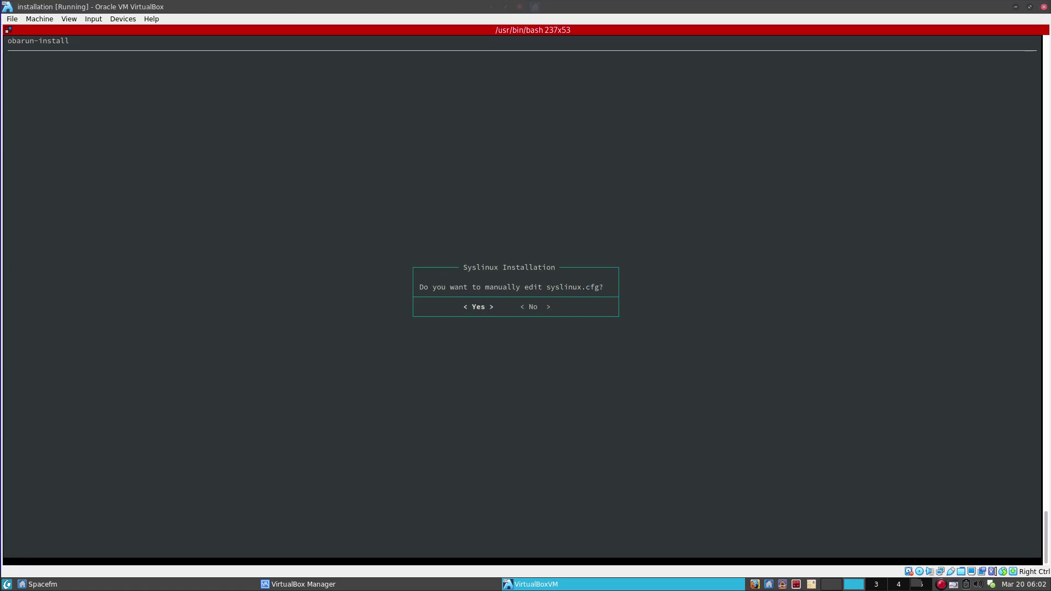
Decline manually editing syslinux.cfg.
{"action": "key", "text": "Right"}
{"action": "key", "text": "Left"}
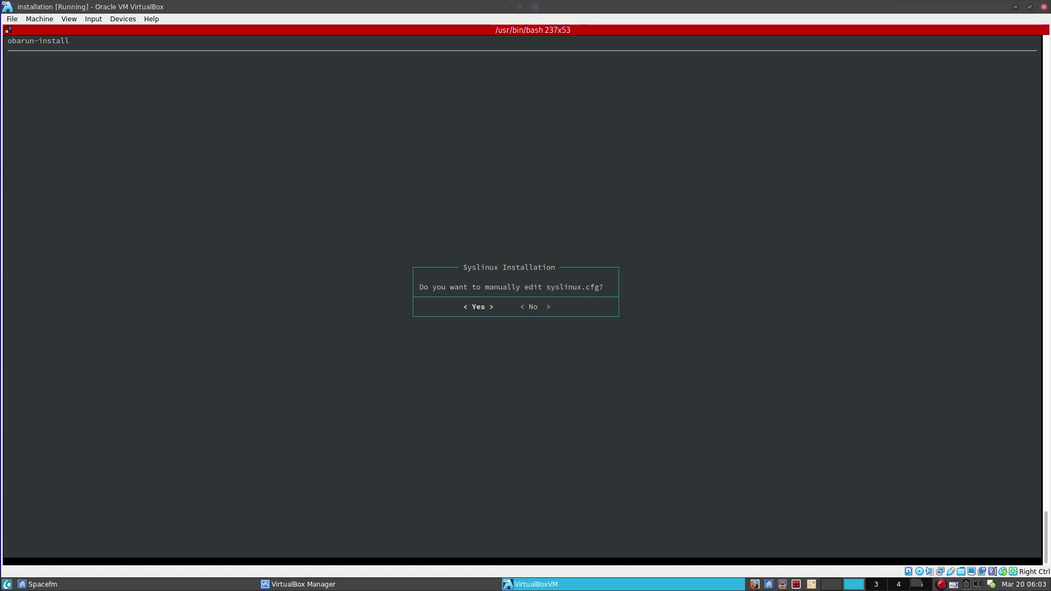
{"action": "key", "text": "Right"}
{"action": "key", "text": "Return"}
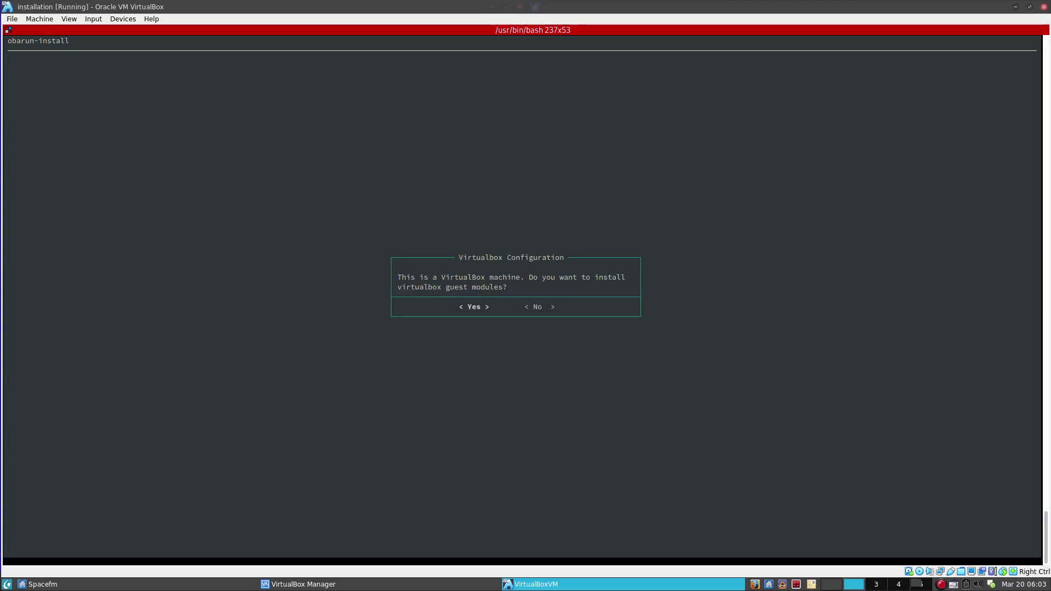
Answer Yes to install the VirtualBox guest modules in the guest.
{"action": "key", "text": "Return"}
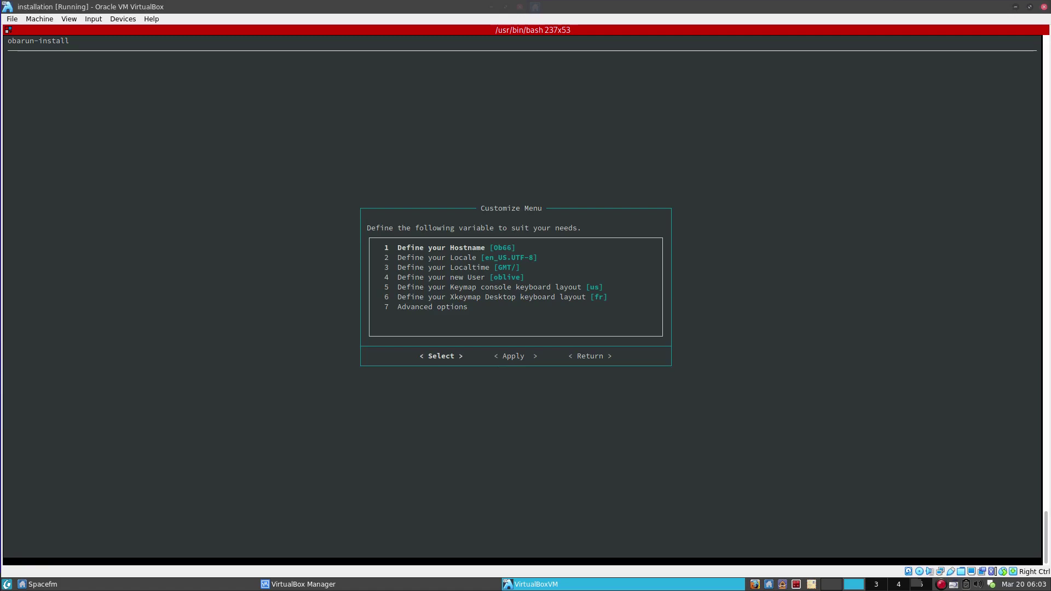
Change the hostname from Ob66 to 'intall'.
{"action": "key", "text": "Down"}
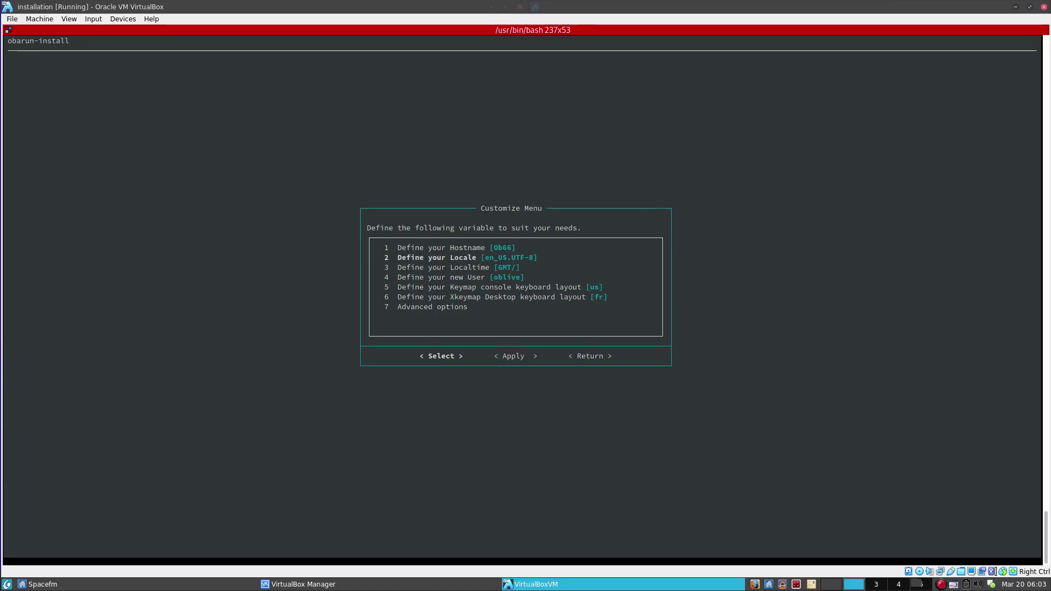
{"action": "key", "text": "Up"}
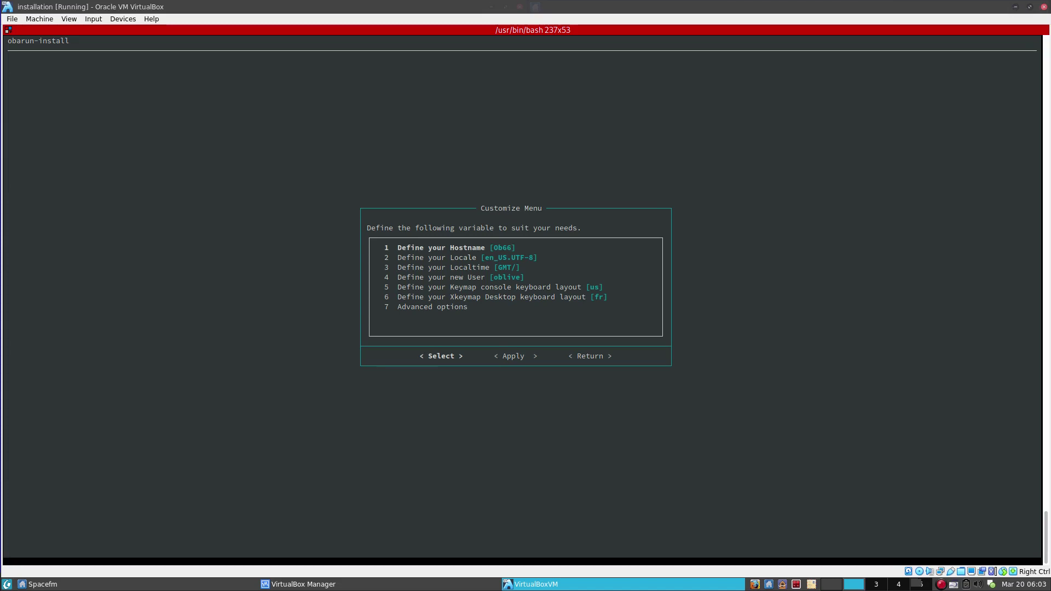
{"action": "key", "text": "Return"}
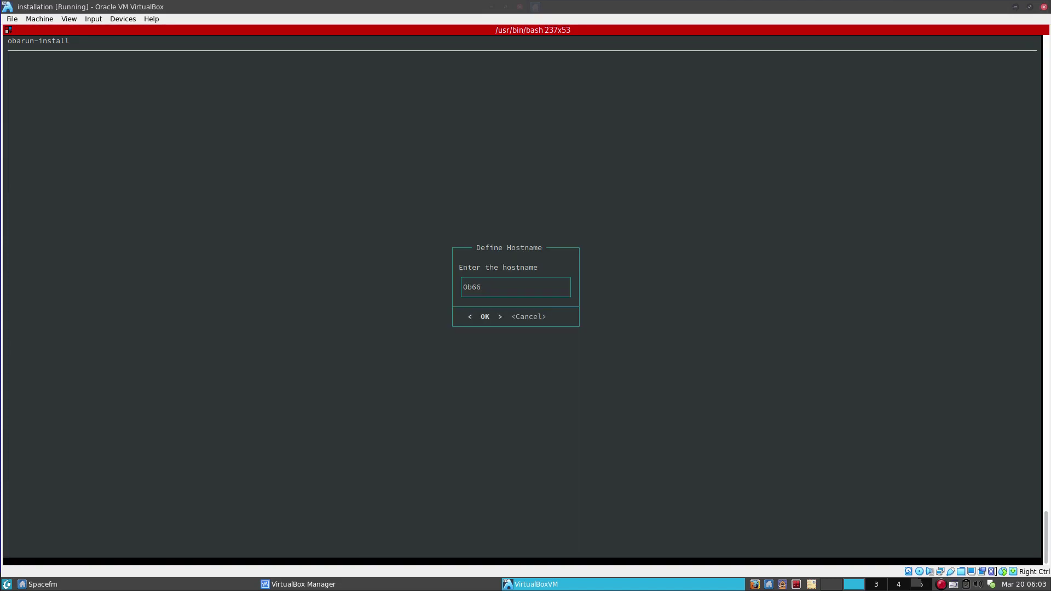
{"action": "key", "text": "BackSpace"}
{"action": "key", "text": "BackSpace"}
{"action": "key", "text": "BackSpace"}
{"action": "key", "text": "BackSpace"}
{"action": "type", "text": "intall"}
{"action": "key", "text": "Return"}
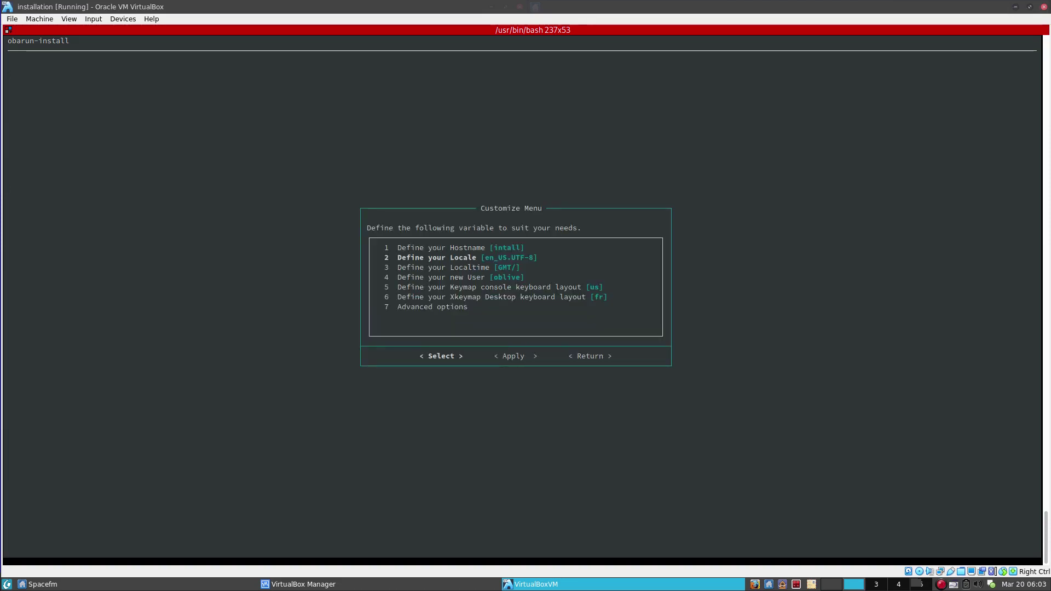
Set fr_FR.UTF-8 as the main locale and skip generating other locales.
{"action": "key", "text": "Return"}
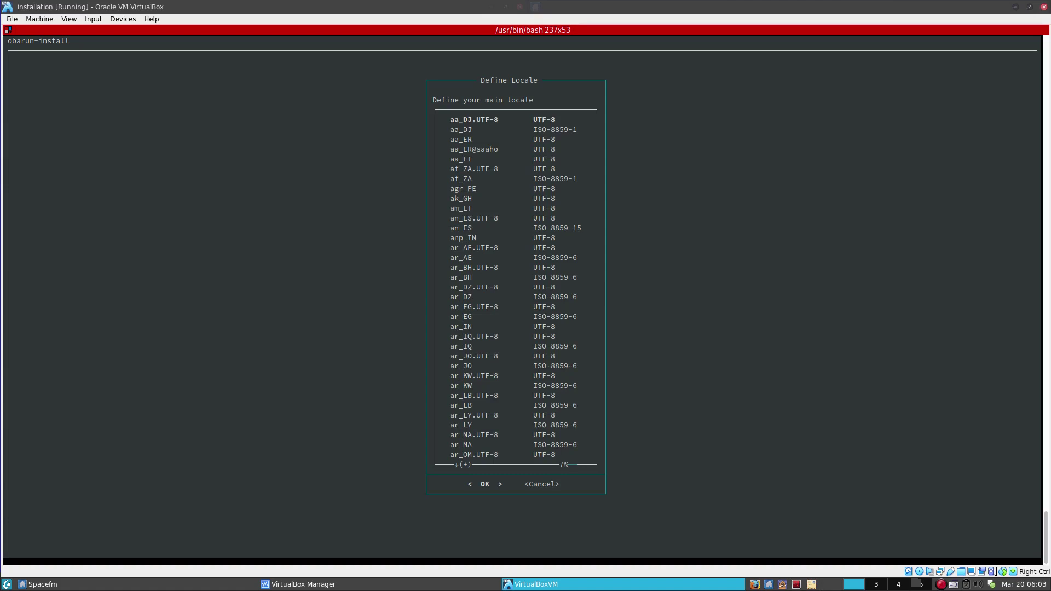
{"action": "key", "text": "f"}
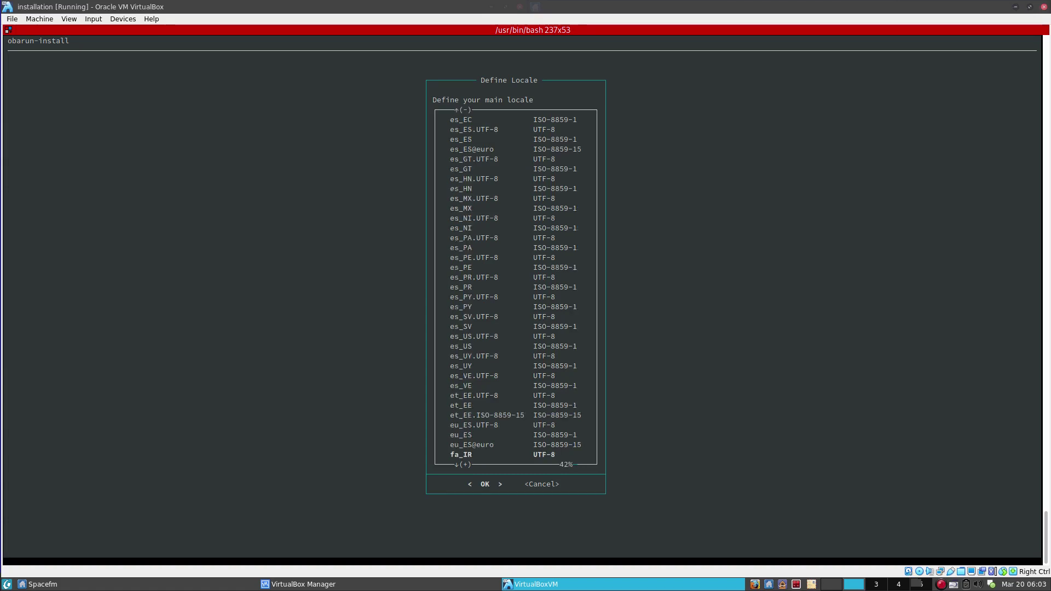
{"action": "key", "text": "Down"}
{"action": "key", "text": "Down"}
{"action": "key", "text": "Down"}
{"action": "key", "text": "Down"}
{"action": "key", "text": "Down"}
{"action": "key", "text": "Down"}
{"action": "key", "text": "Down"}
{"action": "key", "text": "Down"}
{"action": "key", "text": "Down"}
{"action": "key", "text": "Down"}
{"action": "key", "text": "Down"}
{"action": "key", "text": "Down"}
{"action": "key", "text": "Down"}
{"action": "key", "text": "Down"}
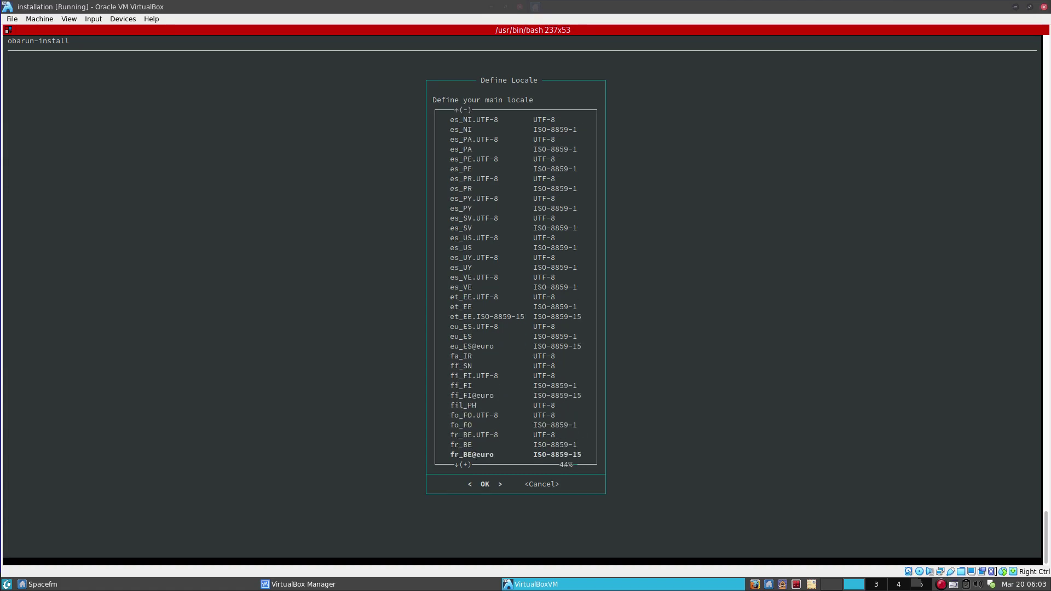
{"action": "key", "text": "Down"}
{"action": "key", "text": "Down"}
{"action": "key", "text": "Down"}
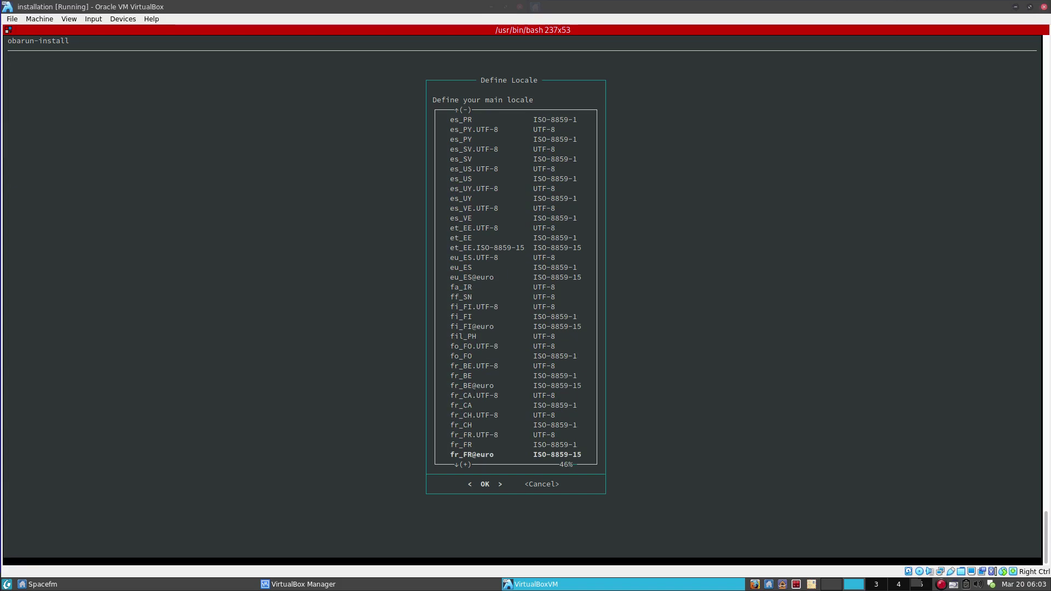
{"action": "key", "text": "Up"}
{"action": "key", "text": "Up"}
{"action": "key", "text": "Up"}
{"action": "key", "text": "Down"}
{"action": "key", "text": "Return"}
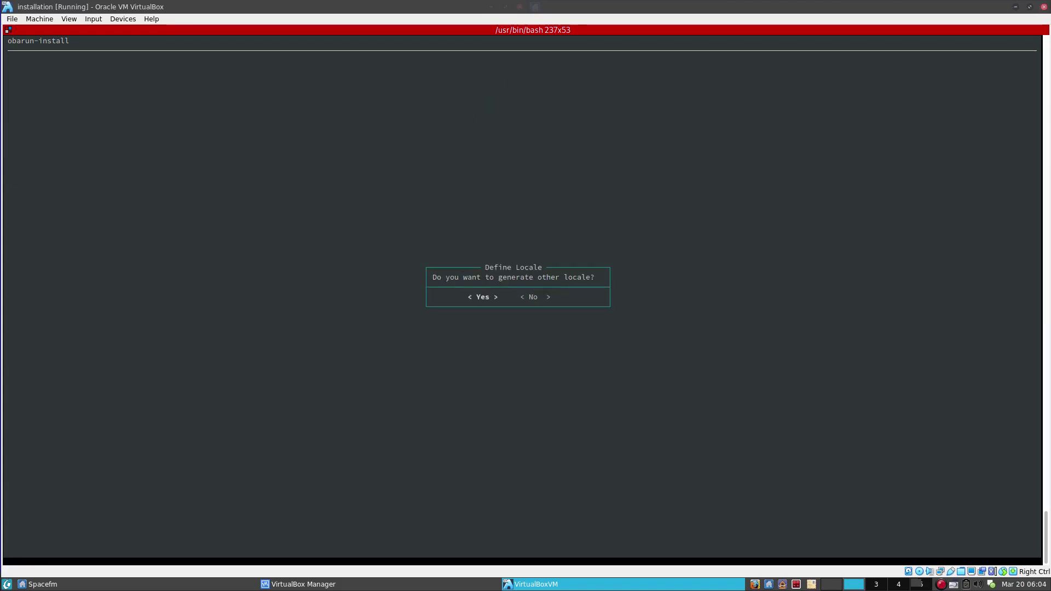
{"action": "key", "text": "Right"}
{"action": "key", "text": "Return"}
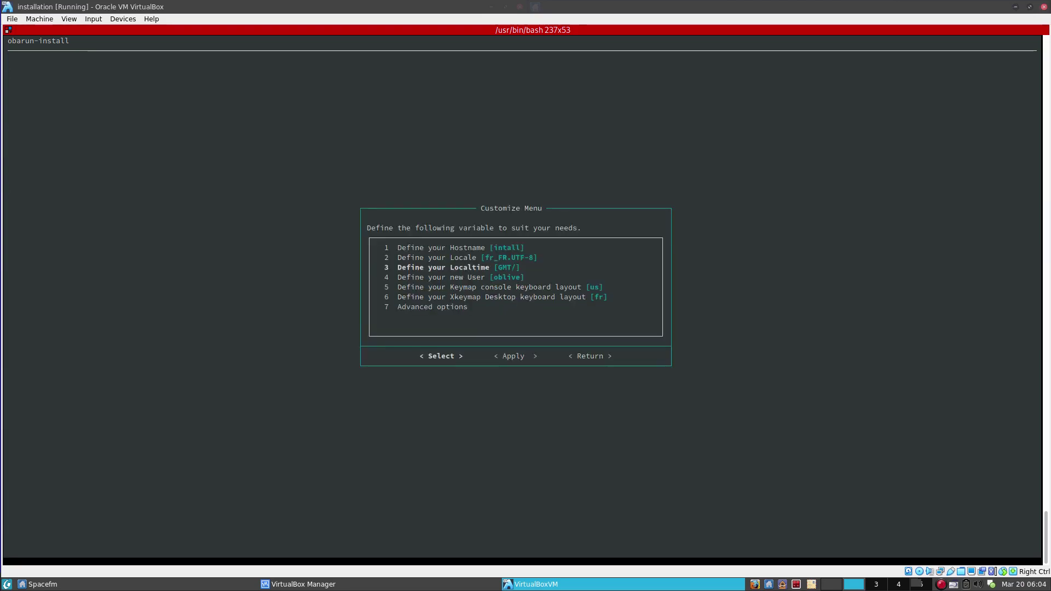
Set the local time zone to Pacific/Noumea.
{"action": "key", "text": "Return"}
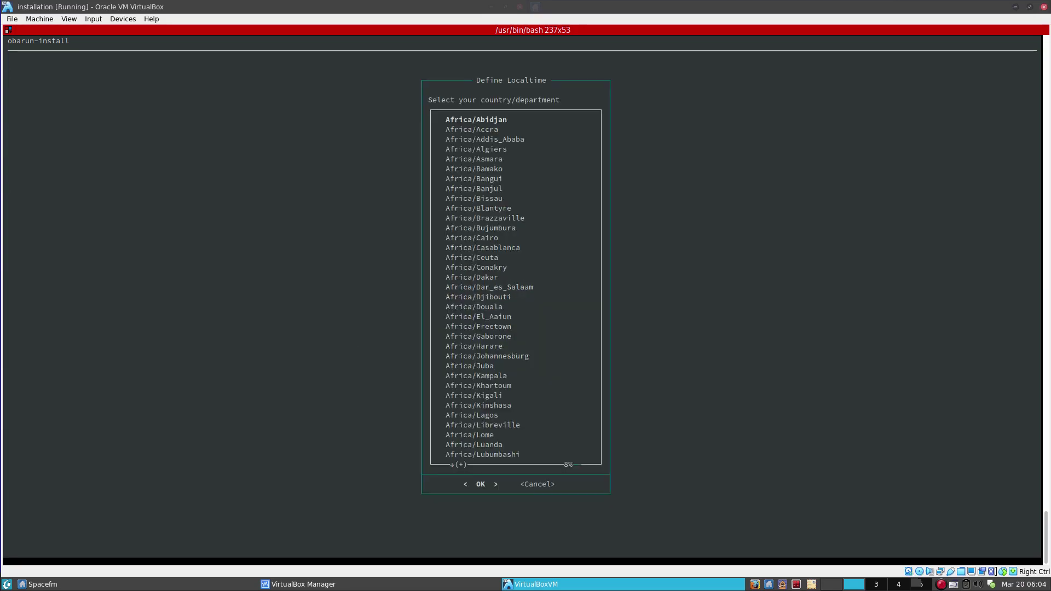
{"action": "key", "text": "p"}
{"action": "key", "text": "Down"}
{"action": "key", "text": "Down"}
{"action": "key", "text": "Down"}
{"action": "key", "text": "Down"}
{"action": "key", "text": "Down"}
{"action": "key", "text": "Down"}
{"action": "key", "text": "Down"}
{"action": "key", "text": "Down"}
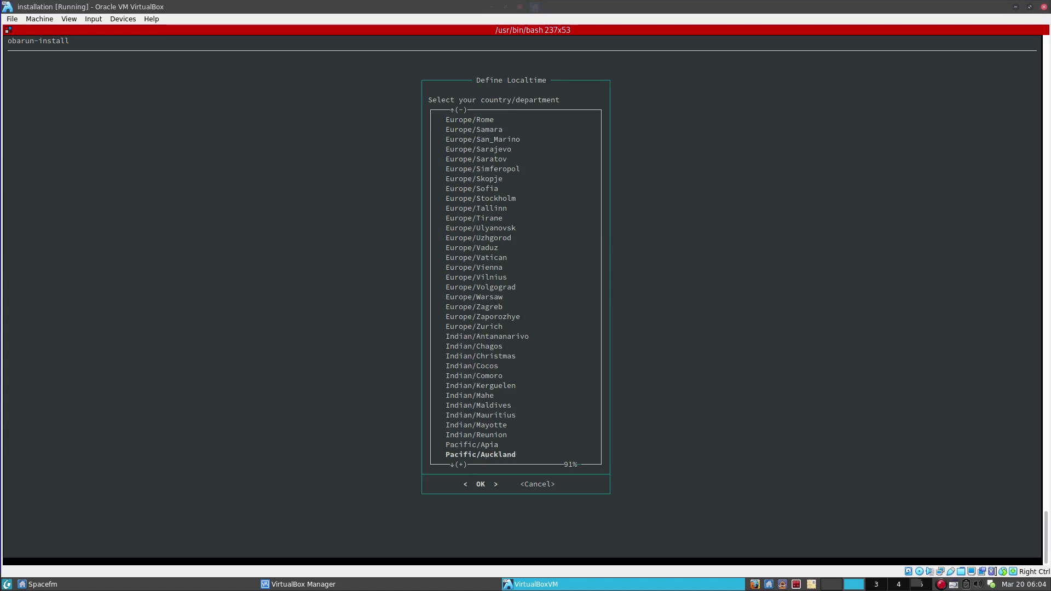
{"action": "key", "text": "Down"}
{"action": "key", "text": "Down"}
{"action": "key", "text": "Down"}
{"action": "key", "text": "Down"}
{"action": "key", "text": "Down"}
{"action": "key", "text": "Down"}
{"action": "key", "text": "Down"}
{"action": "key", "text": "Down"}
{"action": "key", "text": "Down"}
{"action": "key", "text": "Down"}
{"action": "key", "text": "Down"}
{"action": "key", "text": "Down"}
{"action": "key", "text": "Down"}
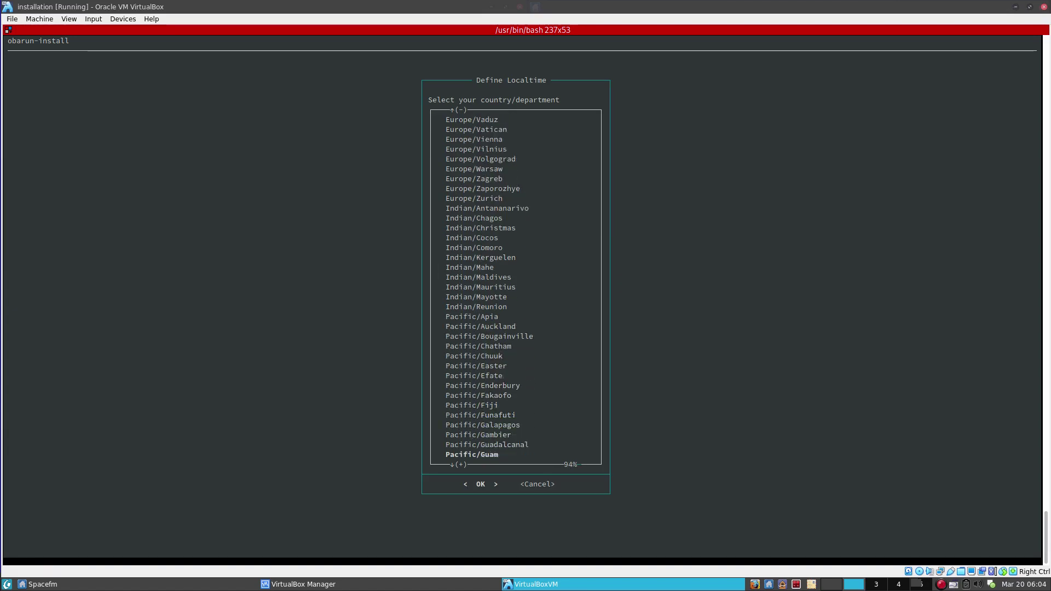
{"action": "key", "text": "Down"}
{"action": "key", "text": "Down"}
{"action": "key", "text": "Down"}
{"action": "key", "text": "Down"}
{"action": "key", "text": "Down"}
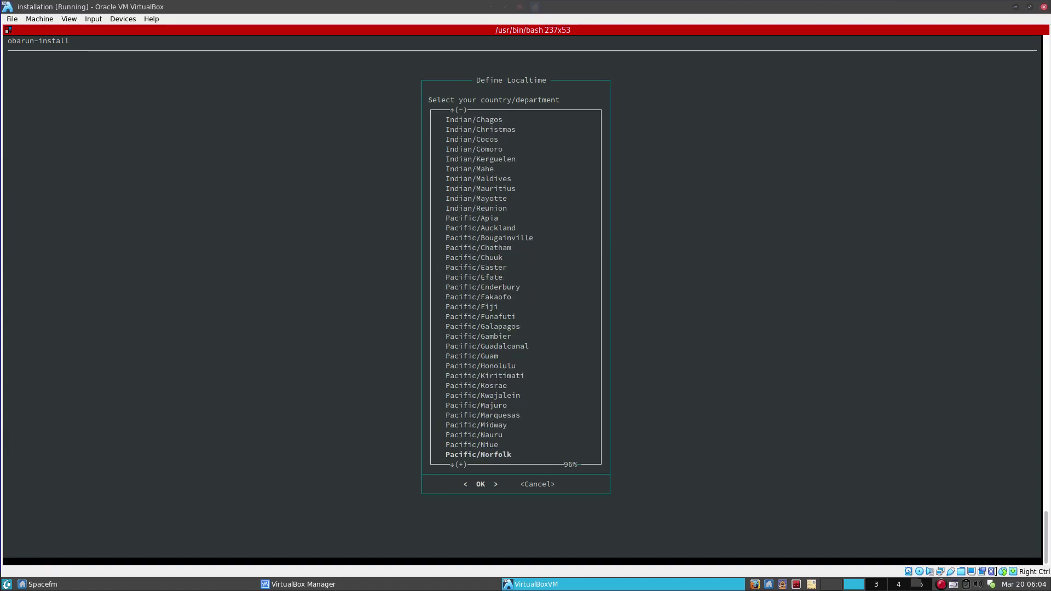
{"action": "key", "text": "Up"}
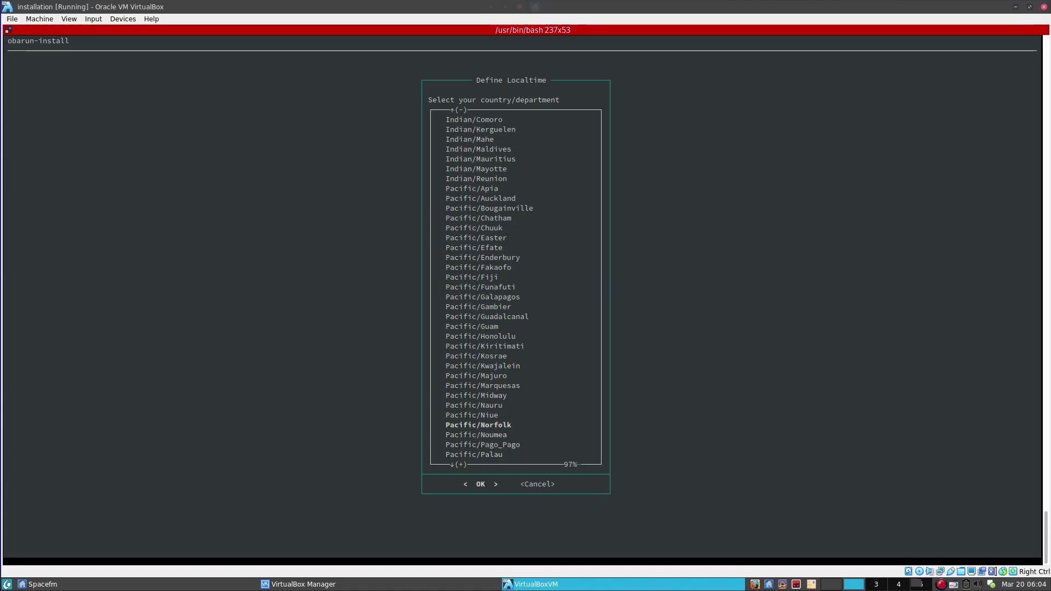
{"action": "key", "text": "Return"}
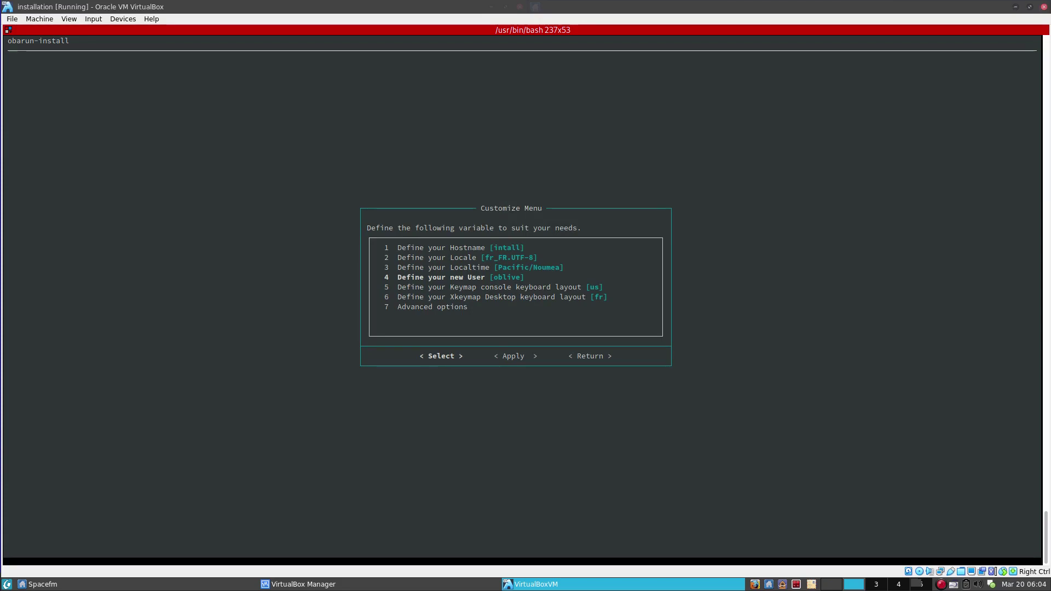
Replace the prefilled default user with a new user name.
{"action": "key", "text": "Return"}
{"action": "key", "text": "BackSpace"}
{"action": "key", "text": "BackSpace"}
{"action": "key", "text": "BackSpace"}
{"action": "key", "text": "BackSpace"}
{"action": "key", "text": "BackSpace"}
{"action": "key", "text": "BackSpace"}
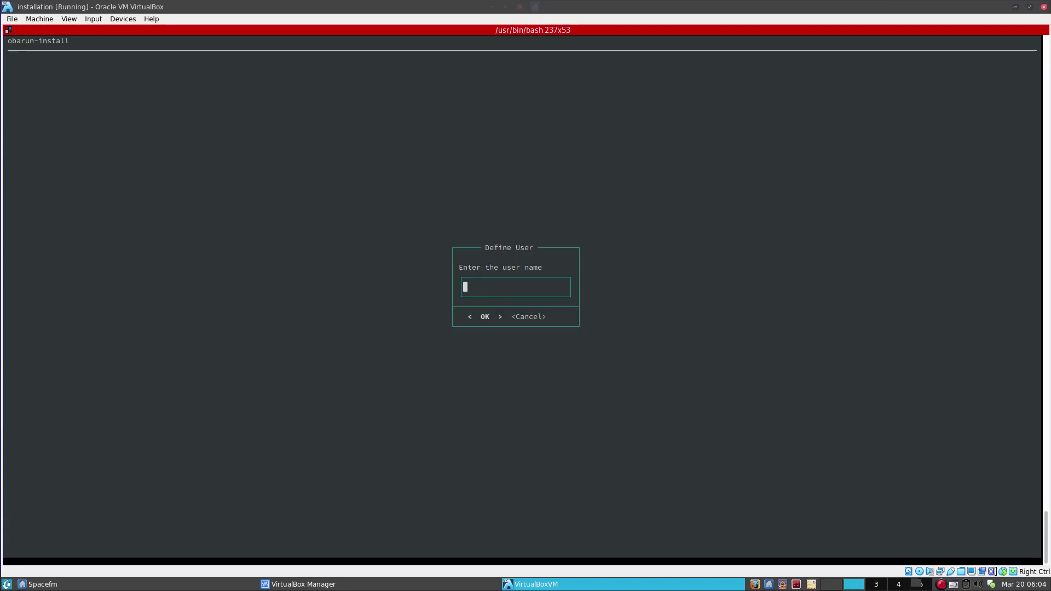
{"action": "type", "text": "eric"}
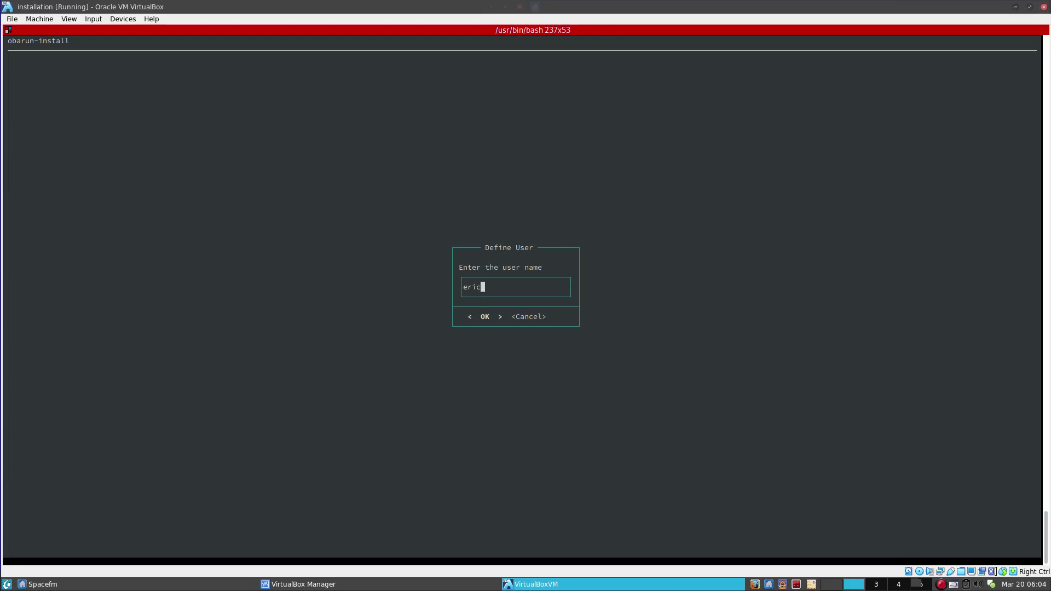
{"action": "key", "text": "Return"}
Set the console keymap to fr-latin9.
{"action": "key", "text": "Down"}
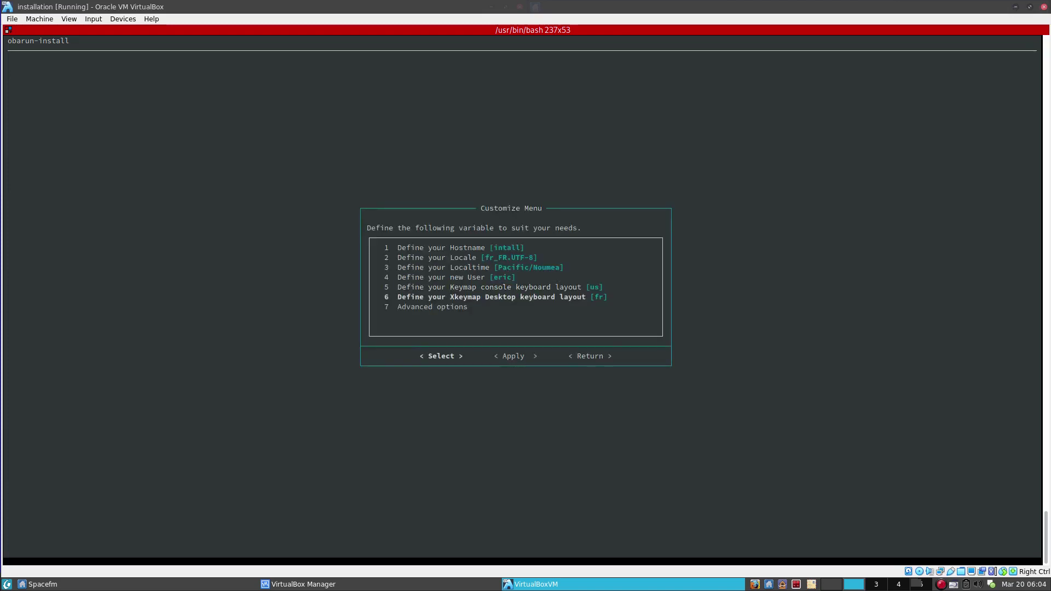
{"action": "key", "text": "Up"}
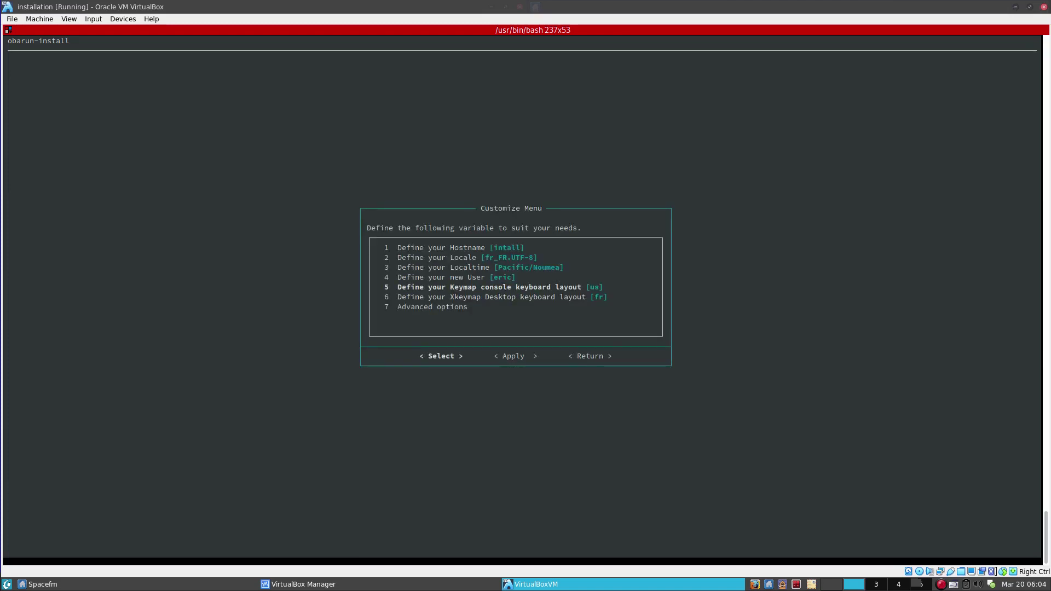
{"action": "key", "text": "Return"}
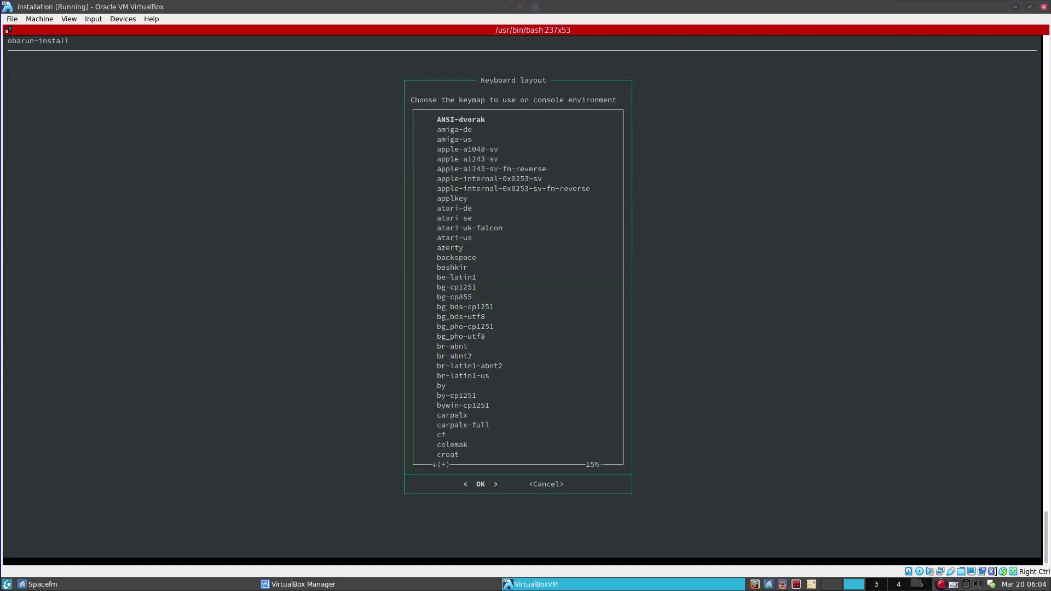
{"action": "key", "text": "Down"}
{"action": "key", "text": "Down"}
{"action": "key", "text": "Down"}
{"action": "key", "text": "Down"}
{"action": "key", "text": "Down"}
{"action": "key", "text": "Down"}
{"action": "key", "text": "Down"}
{"action": "key", "text": "Down"}
{"action": "key", "text": "Down"}
{"action": "key", "text": "Down"}
{"action": "key", "text": "Down"}
{"action": "key", "text": "Down"}
{"action": "key", "text": "Down"}
{"action": "key", "text": "Down"}
{"action": "key", "text": "Down"}
{"action": "key", "text": "Down"}
{"action": "key", "text": "Down"}
{"action": "key", "text": "Down"}
{"action": "key", "text": "Down"}
{"action": "key", "text": "Down"}
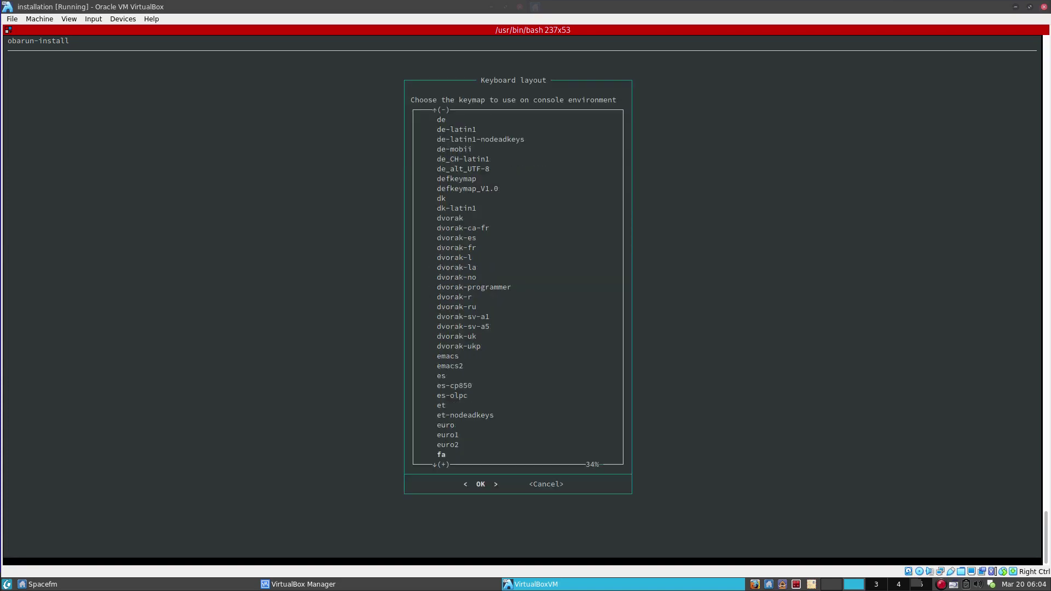
{"action": "key", "text": "Down"}
{"action": "key", "text": "Down"}
{"action": "key", "text": "Down"}
{"action": "key", "text": "Down"}
{"action": "key", "text": "Down"}
{"action": "key", "text": "Down"}
{"action": "key", "text": "Down"}
{"action": "key", "text": "Down"}
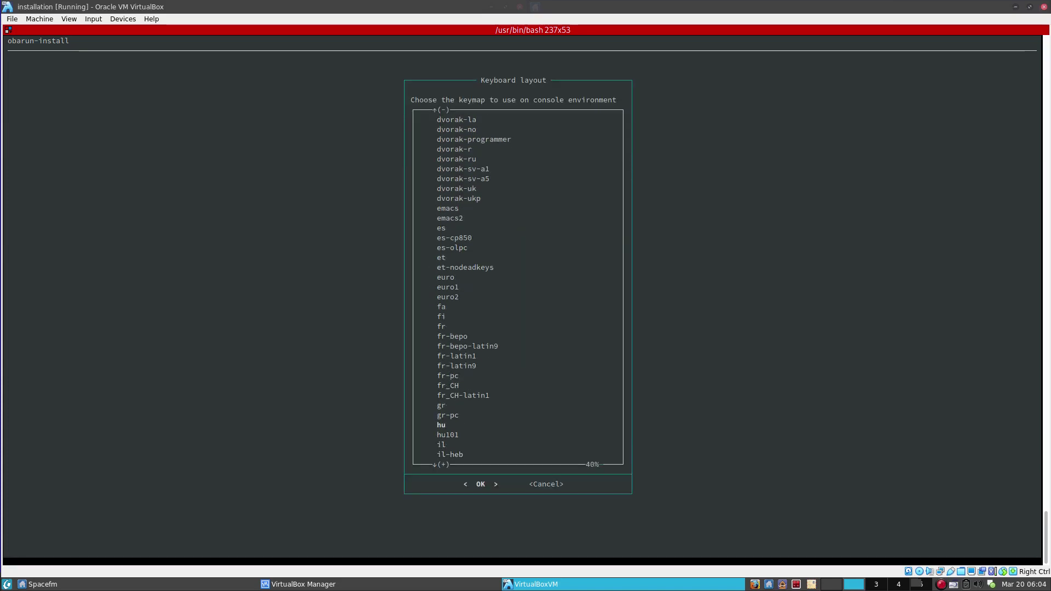
{"action": "key", "text": "Up"}
{"action": "key", "text": "Up"}
{"action": "key", "text": "Up"}
{"action": "key", "text": "Return"}
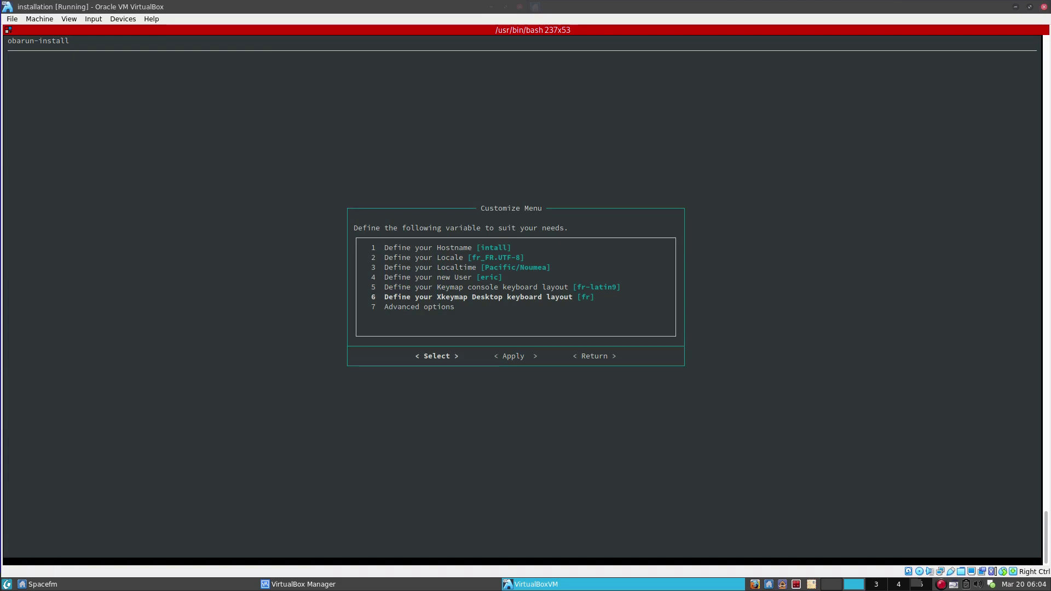
Apply the customised settings, then enter and confirm the new user's password.
{"action": "key", "text": "Right"}
{"action": "key", "text": "Left"}
{"action": "key", "text": "Right"}
{"action": "key", "text": "Return"}
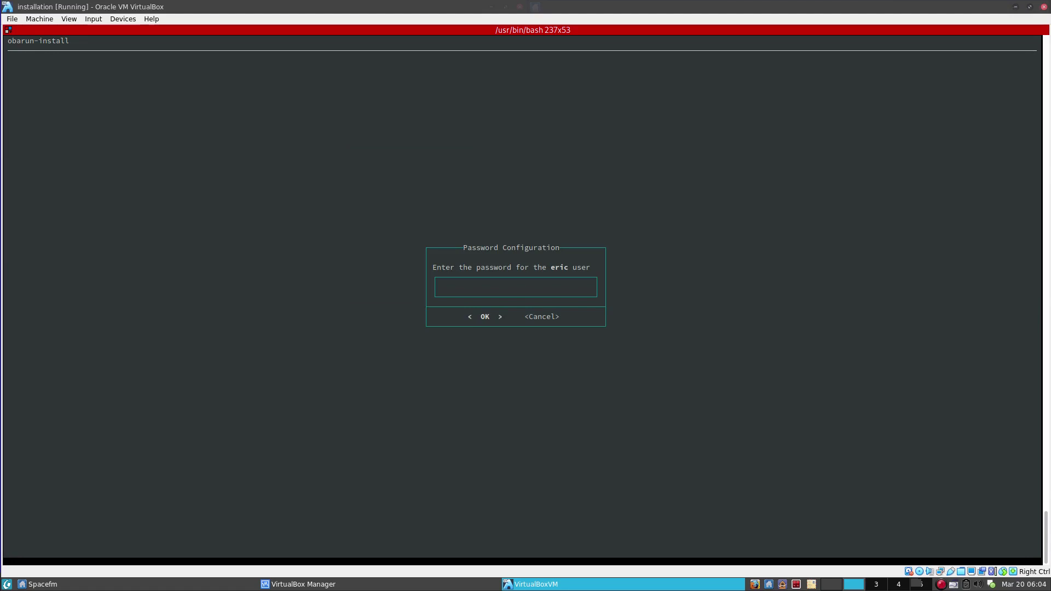
{"action": "key", "text": "Return"}
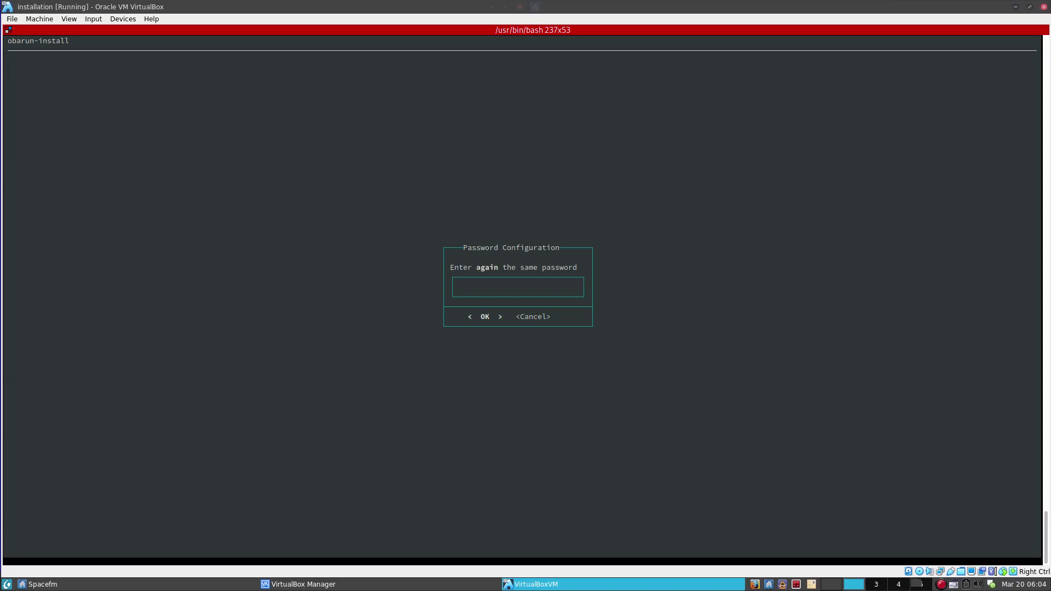
{"action": "key", "text": "Return"}
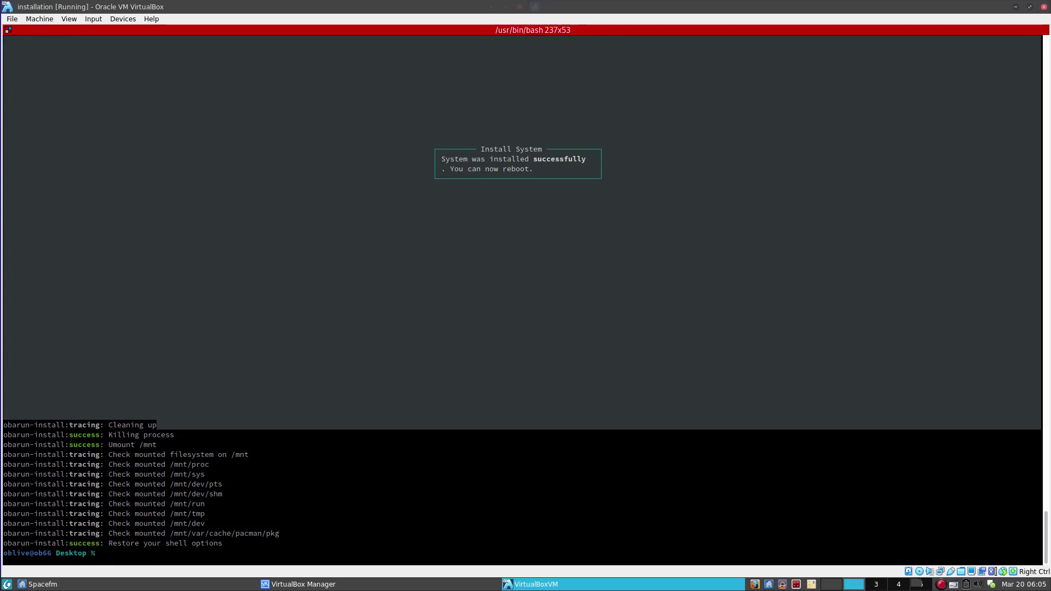
Run reboot in the live shell, answer y, and give the sudo password.
{"action": "type", "text": "reboot"}
{"action": "key", "text": "Return"}
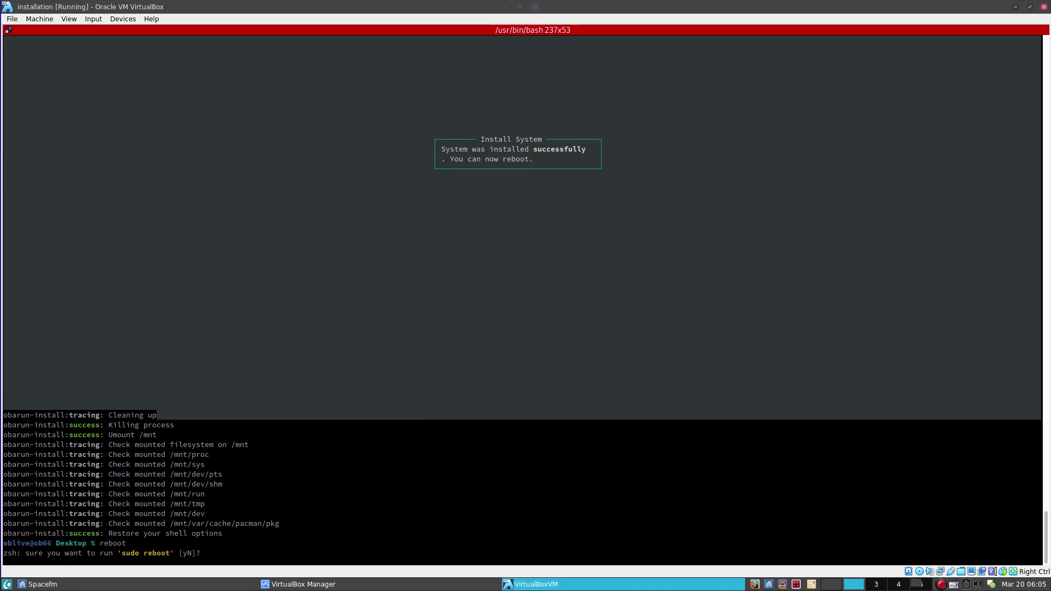
{"action": "type", "text": "y"}
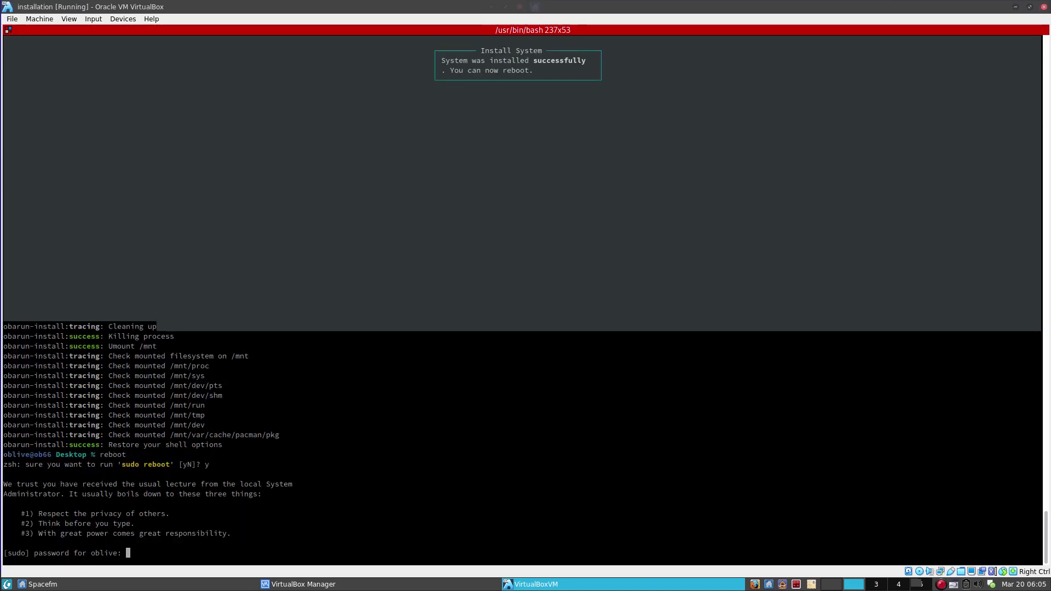
{"action": "type", "text": "toor"}
{"action": "key", "text": "Return"}
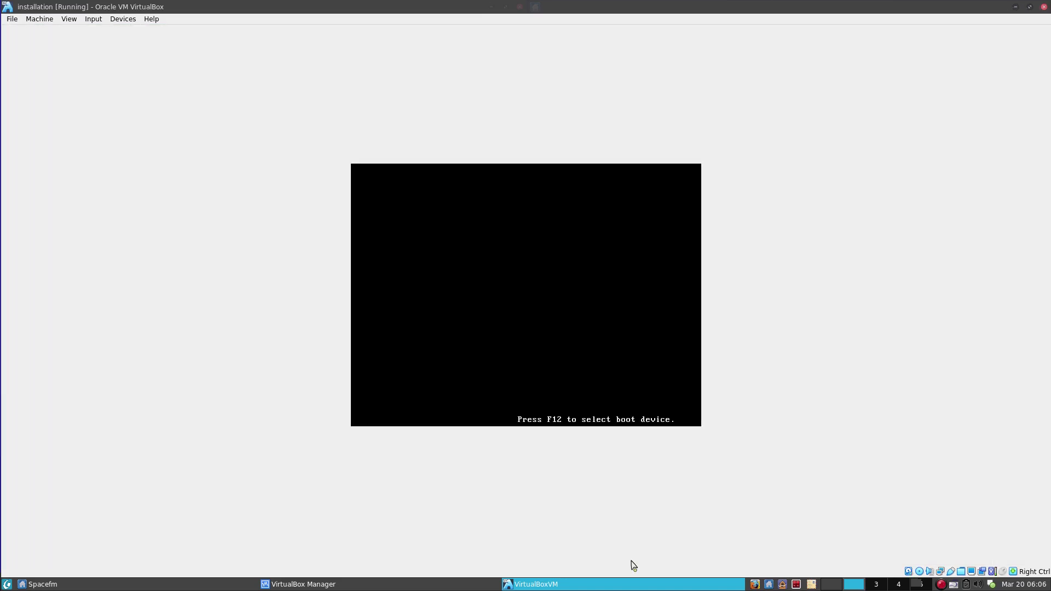
Boot the installed Obarun entry from the hard disk and type the user's password at SDDM.
{"action": "key", "text": "F12"}
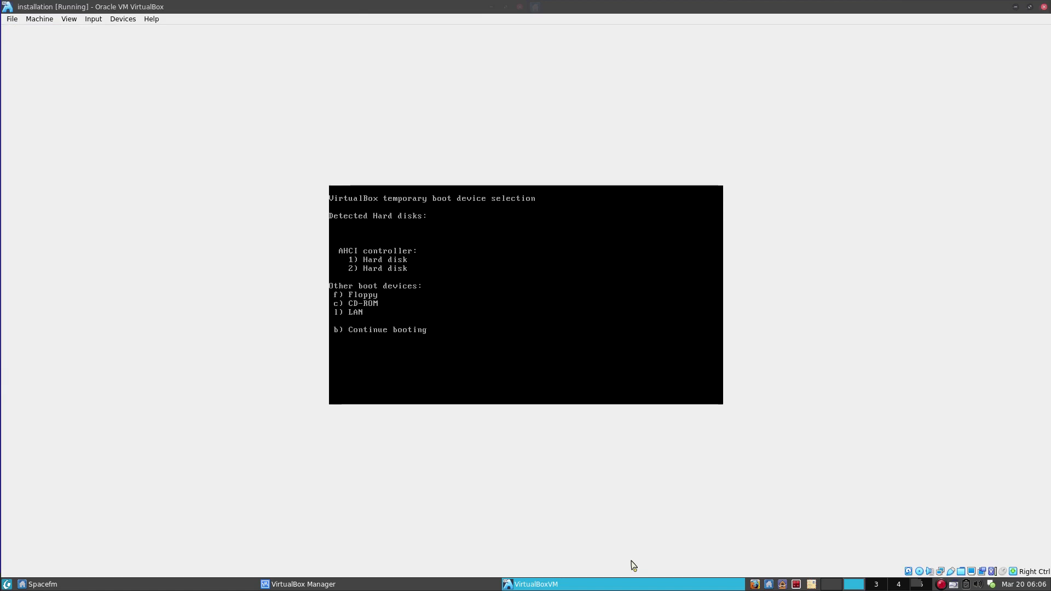
{"action": "key", "text": "c"}
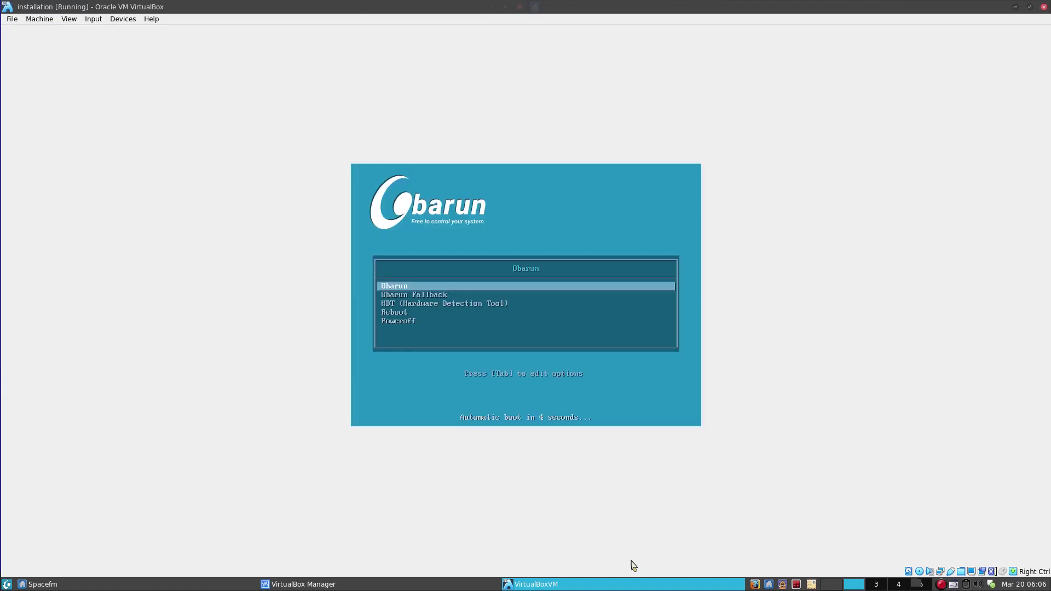
{"action": "key", "text": "Return"}
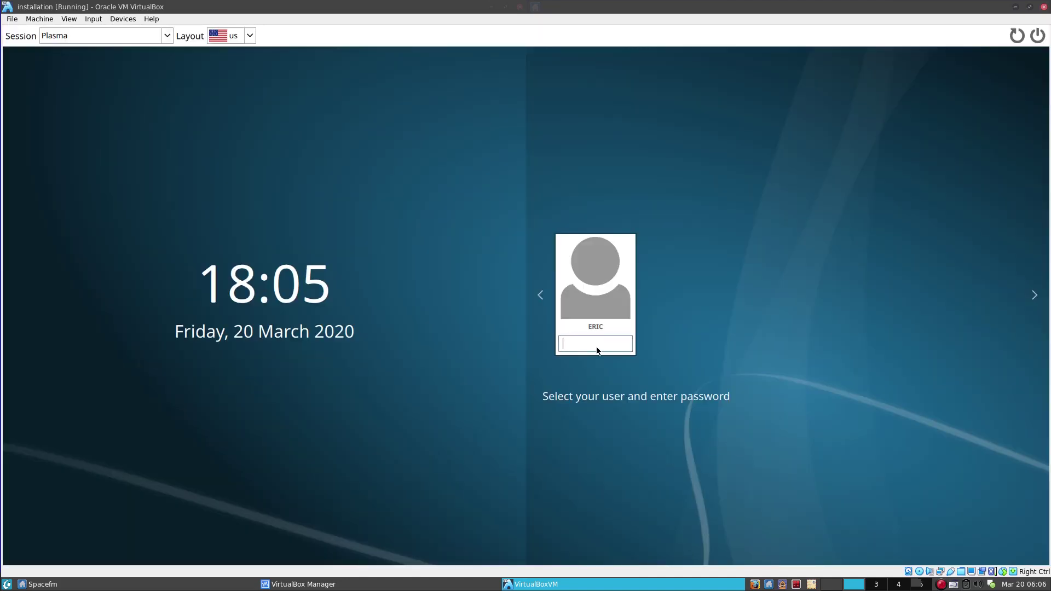
{"action": "type", "text": "****"}
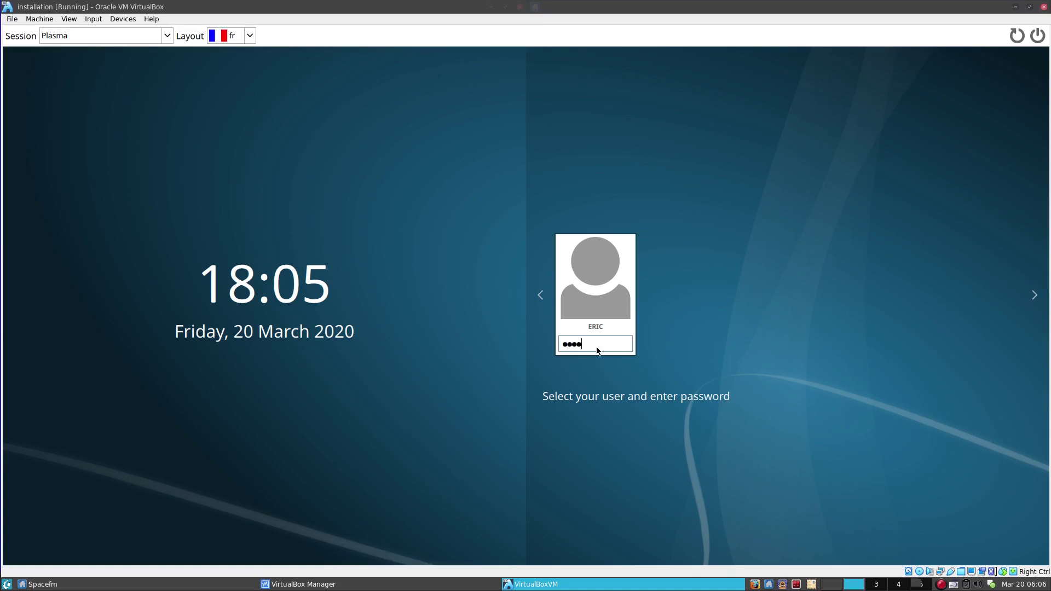